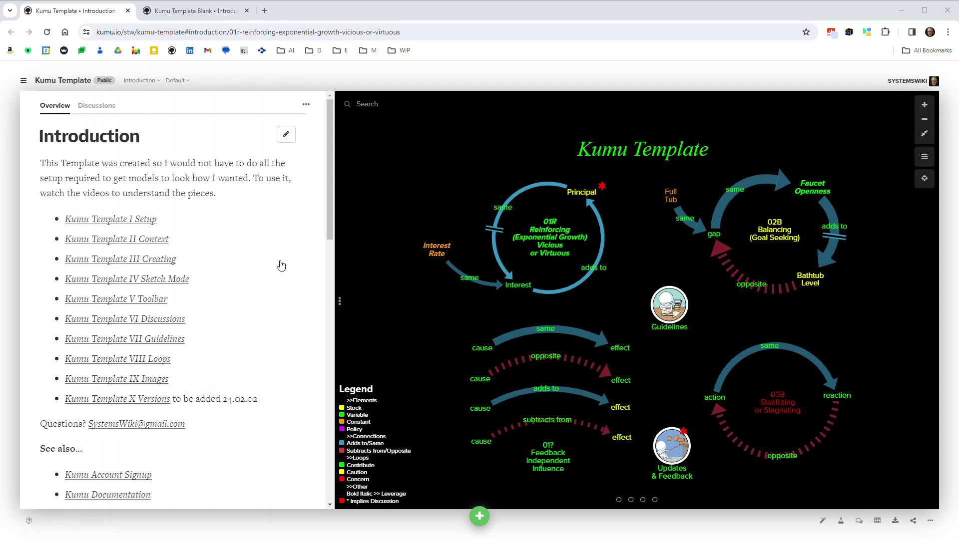
Review the Introduction map's description and the Kumu Template project overview.
{"action": "scroll", "coordinate": [281, 266], "scroll_direction": "down", "scroll_amount": 20}
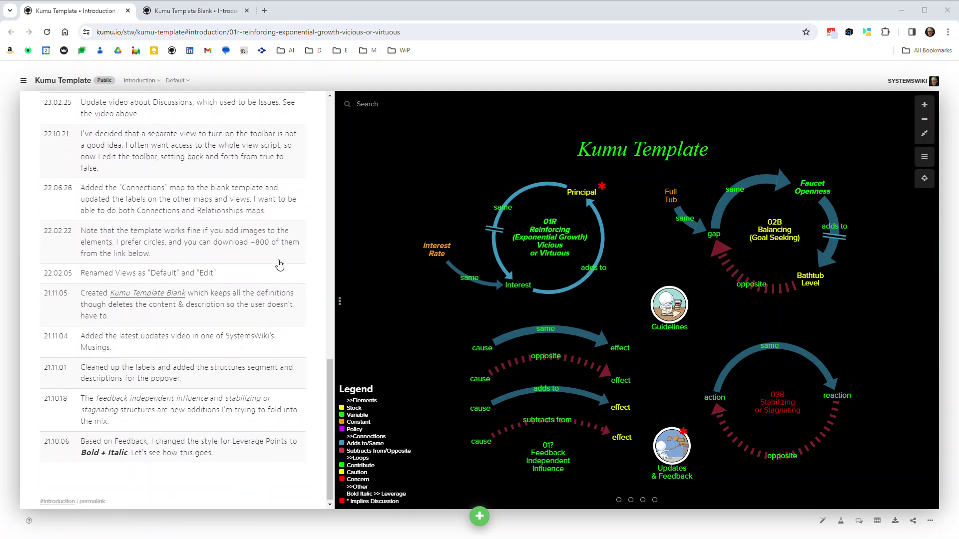
{"action": "scroll", "coordinate": [280, 265], "scroll_direction": "up", "scroll_amount": 20}
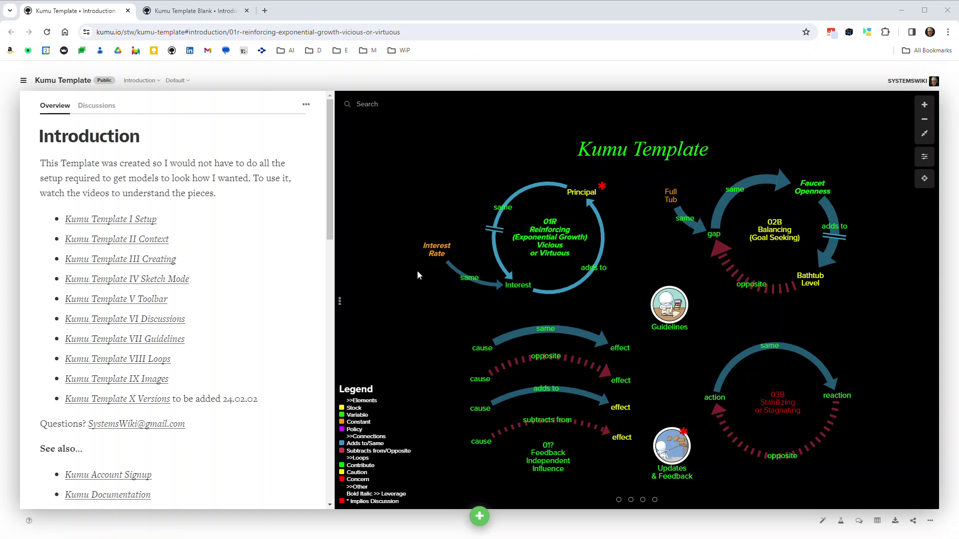
{"action": "left_click", "coordinate": [23, 82]}
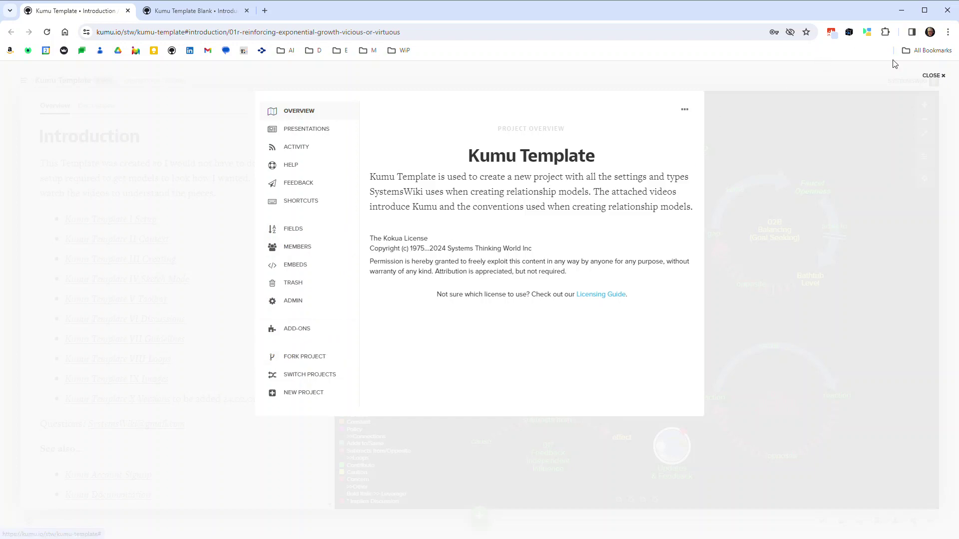
{"action": "left_click", "coordinate": [930, 77]}
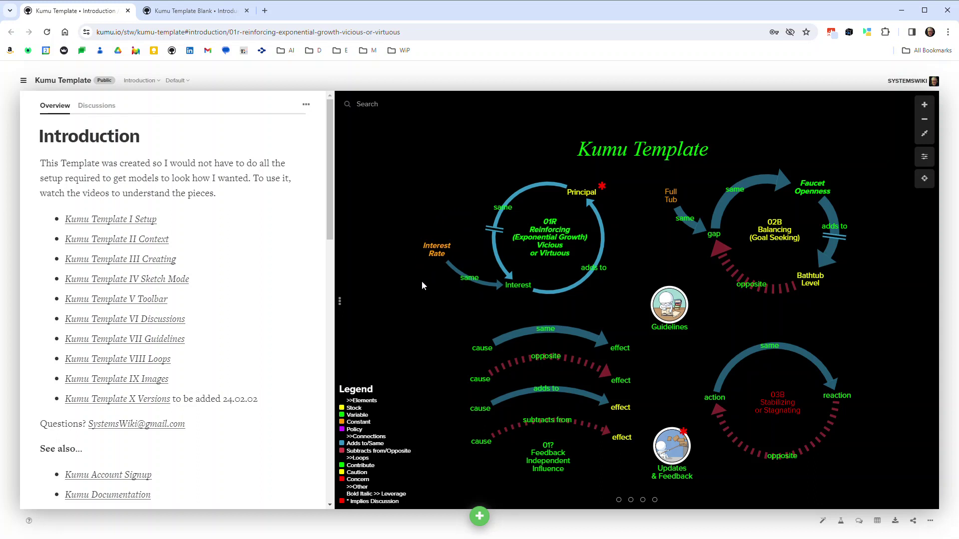
View the Blank map of the Kumu Template project and return to the Introduction map.
{"action": "left_click", "coordinate": [156, 82]}
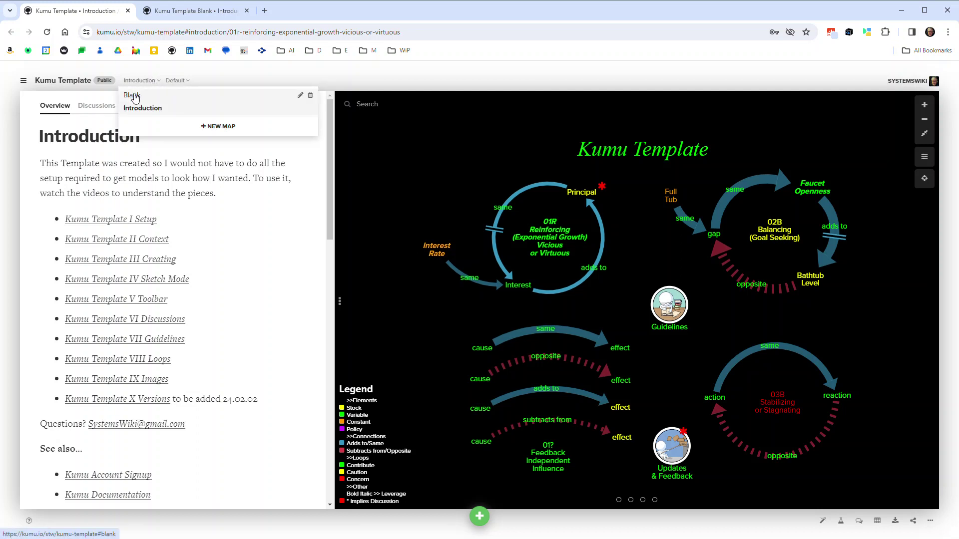
{"action": "left_click", "coordinate": [133, 95]}
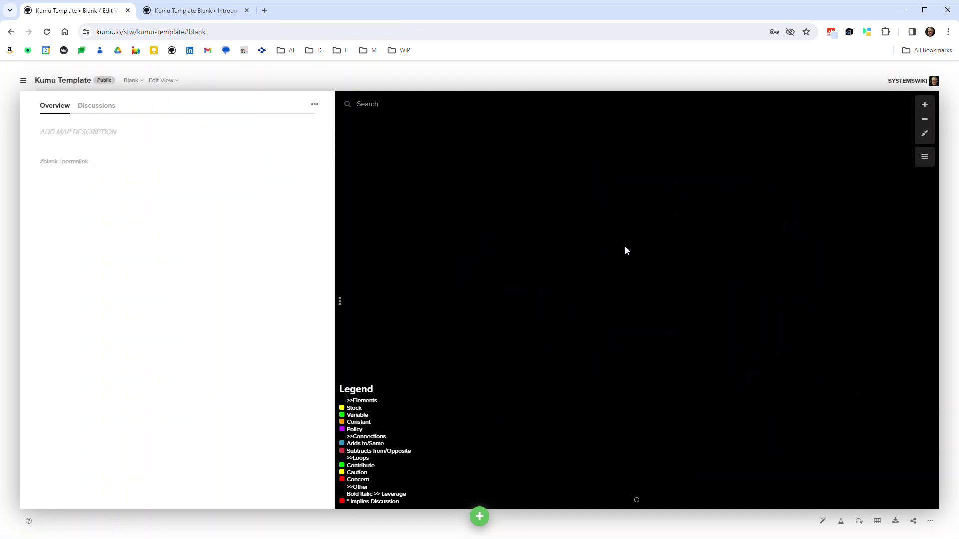
{"action": "left_click", "coordinate": [137, 81]}
{"action": "left_click", "coordinate": [133, 109]}
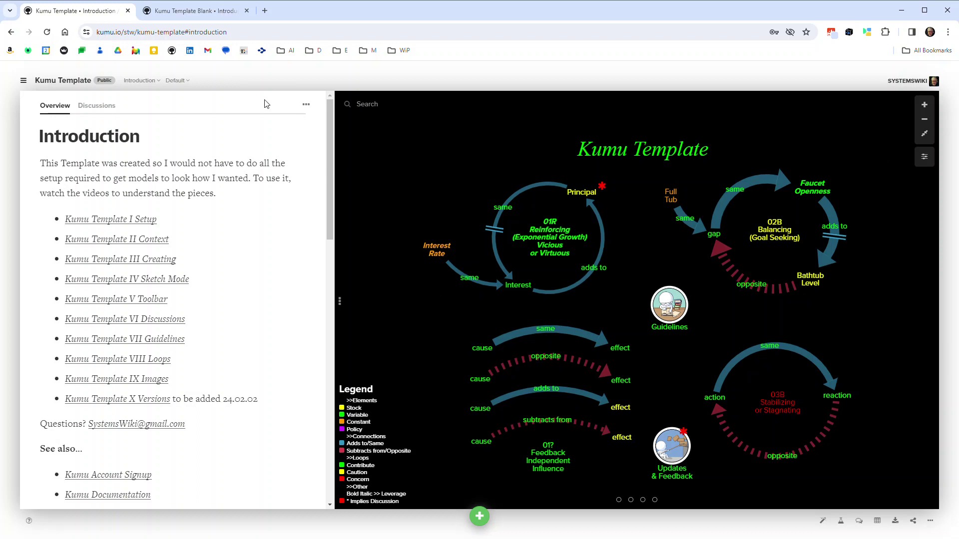
Look through the template's video and reference links, and switch to the open Kumu Template Blank project.
{"action": "scroll", "coordinate": [269, 245], "scroll_direction": "down", "scroll_amount": 1}
{"action": "scroll", "coordinate": [270, 245], "scroll_direction": "down", "scroll_amount": 4}
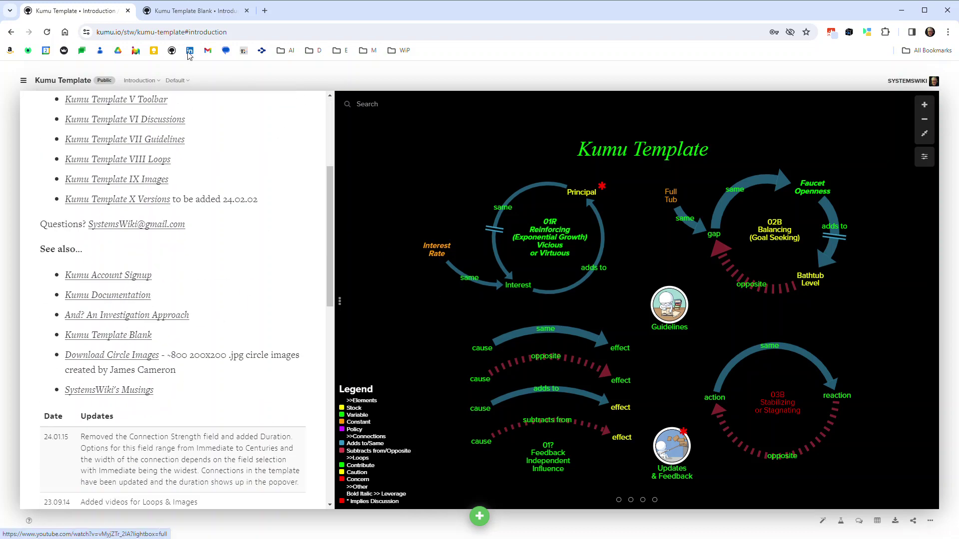
{"action": "left_click", "coordinate": [201, 9]}
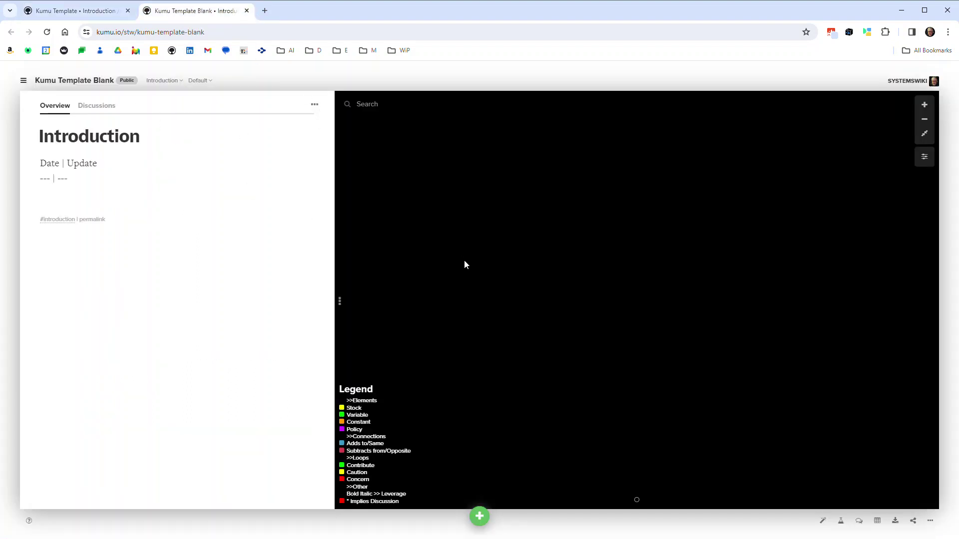
Examine the code of the Default view in the Kumu Template Blank project.
{"action": "left_click", "coordinate": [924, 157]}
{"action": "scroll", "coordinate": [874, 187], "scroll_direction": "down", "scroll_amount": 8}
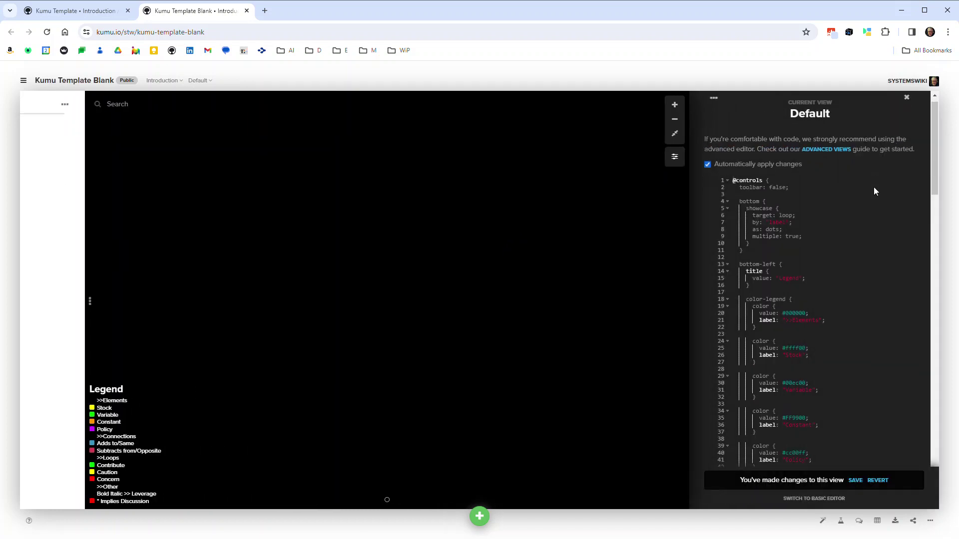
{"action": "left_click", "coordinate": [675, 157]}
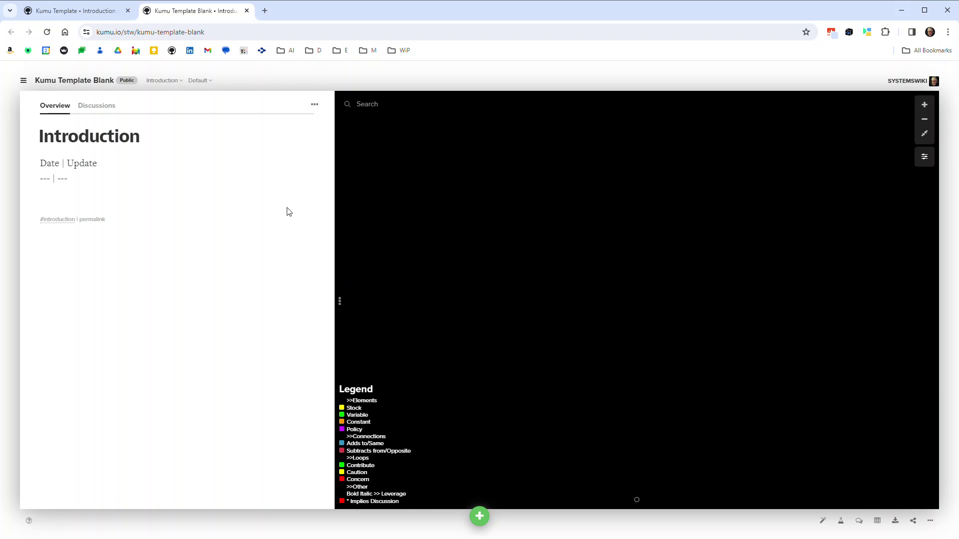
Fork the Kumu Template Blank project into the systemswiki workspace and open the new fork.
{"action": "left_click", "coordinate": [23, 85]}
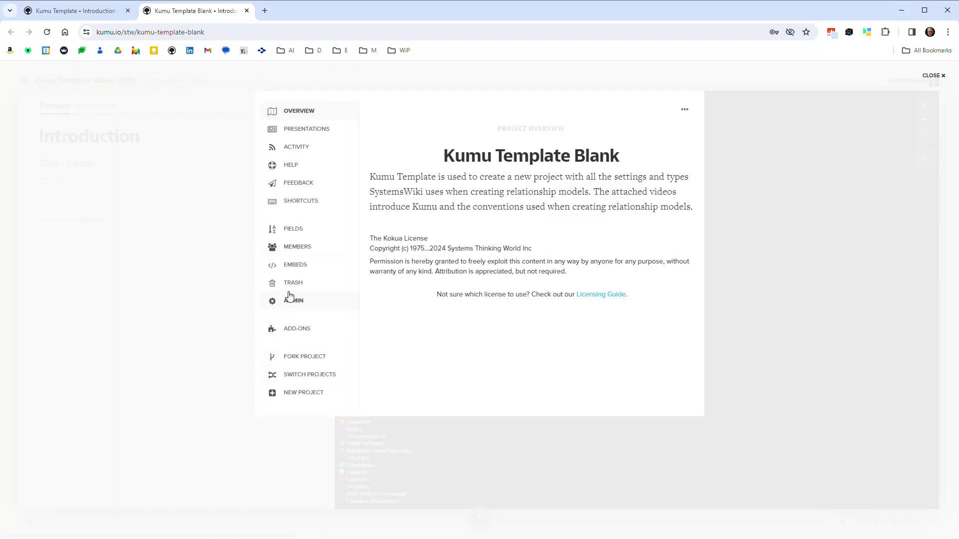
{"action": "left_click", "coordinate": [302, 358]}
{"action": "left_click", "coordinate": [389, 192]}
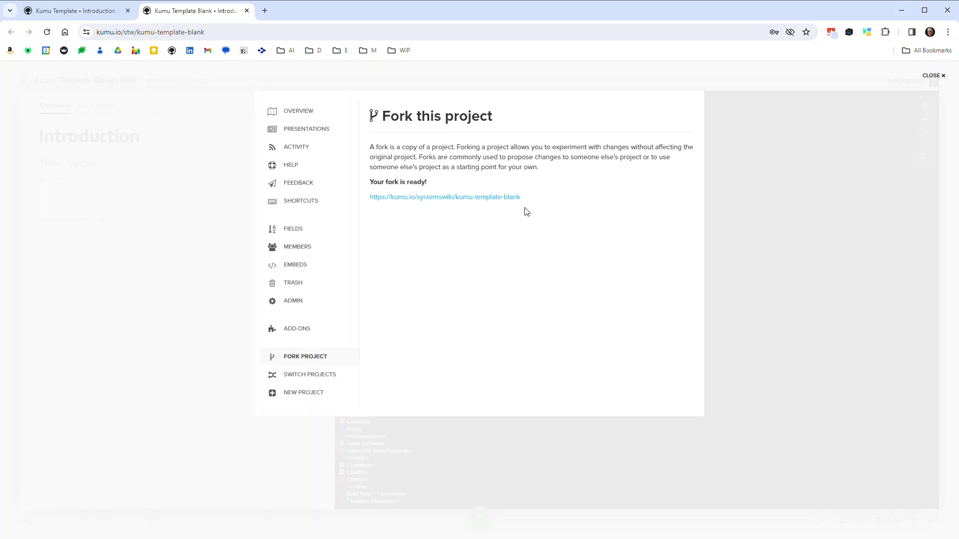
{"action": "left_click", "coordinate": [448, 198]}
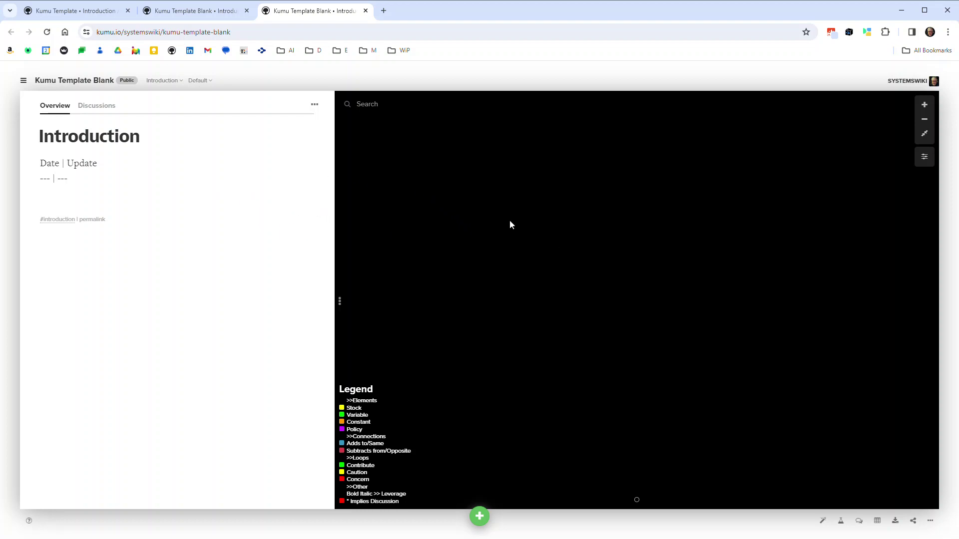
Rename the forked project as Demo 10 in the project administration settings.
{"action": "left_click", "coordinate": [23, 81]}
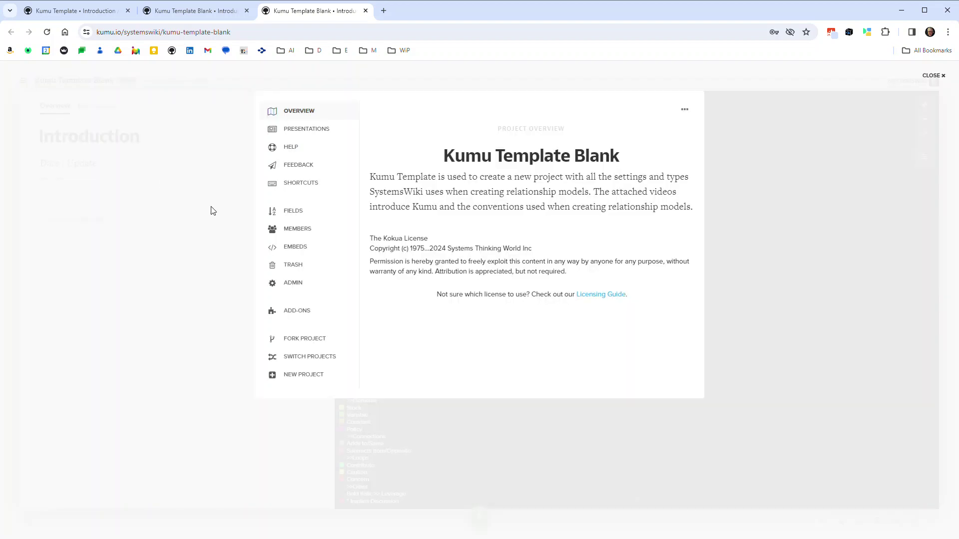
{"action": "left_click", "coordinate": [292, 284]}
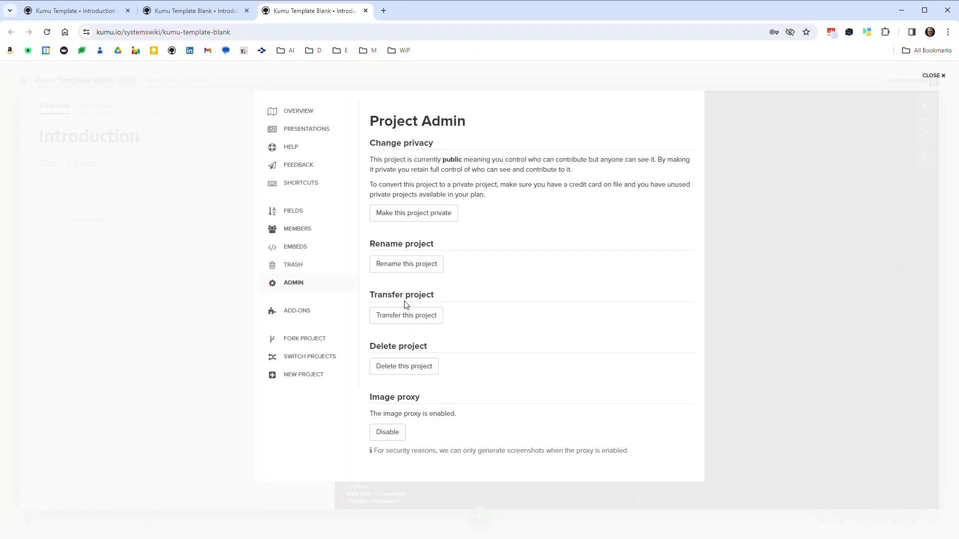
{"action": "left_click", "coordinate": [401, 268]}
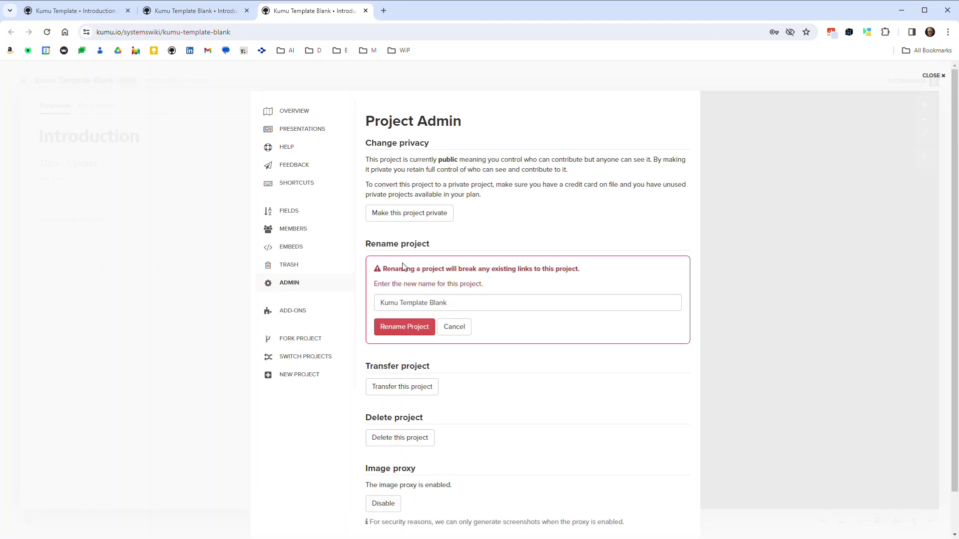
{"action": "left_click_drag", "start_coordinate": [448, 302], "coordinate": [382, 303]}
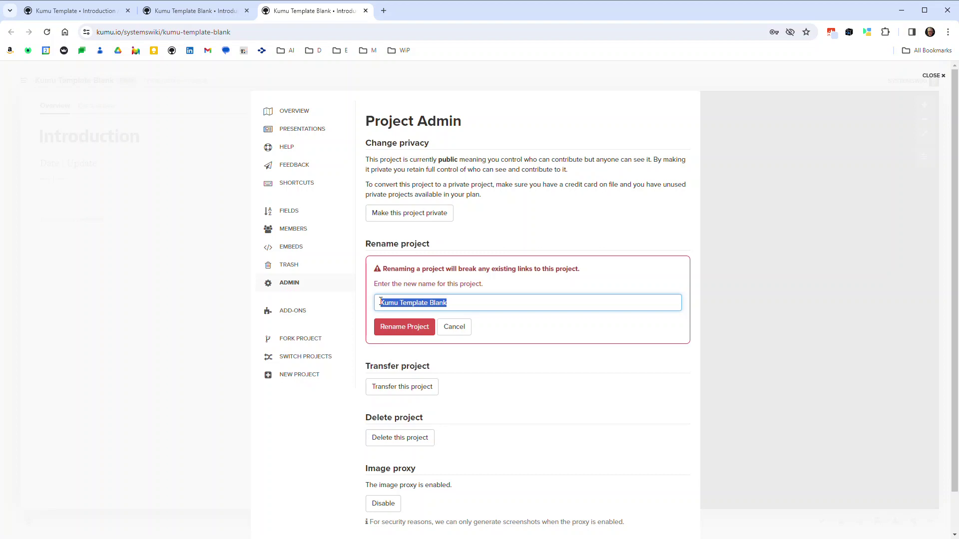
{"action": "type", "text": "DEni"}
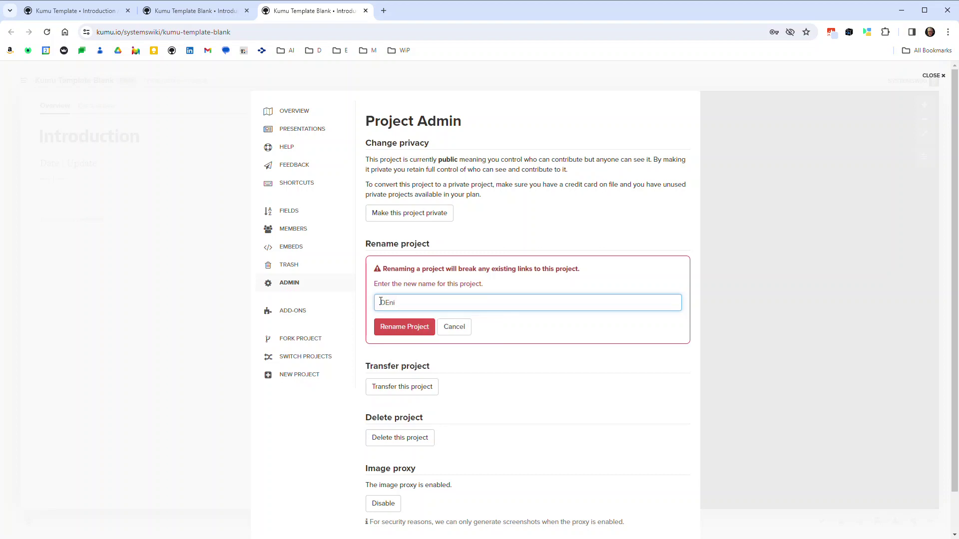
{"action": "key", "text": "BackSpace"}
{"action": "type", "text": "emo 10"}
{"action": "left_click", "coordinate": [400, 327]}
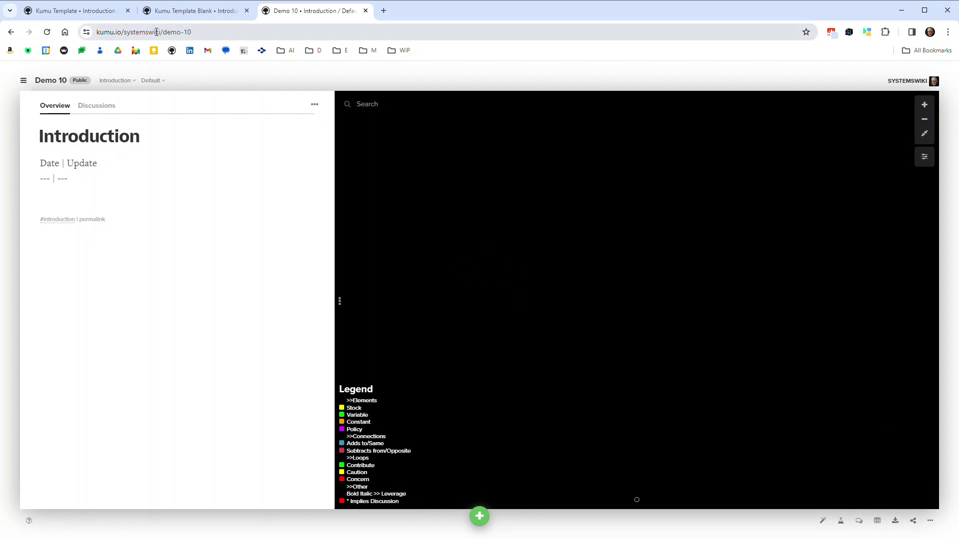
Transfer the Demo 10 project to the stw workspace.
{"action": "left_click", "coordinate": [24, 81]}
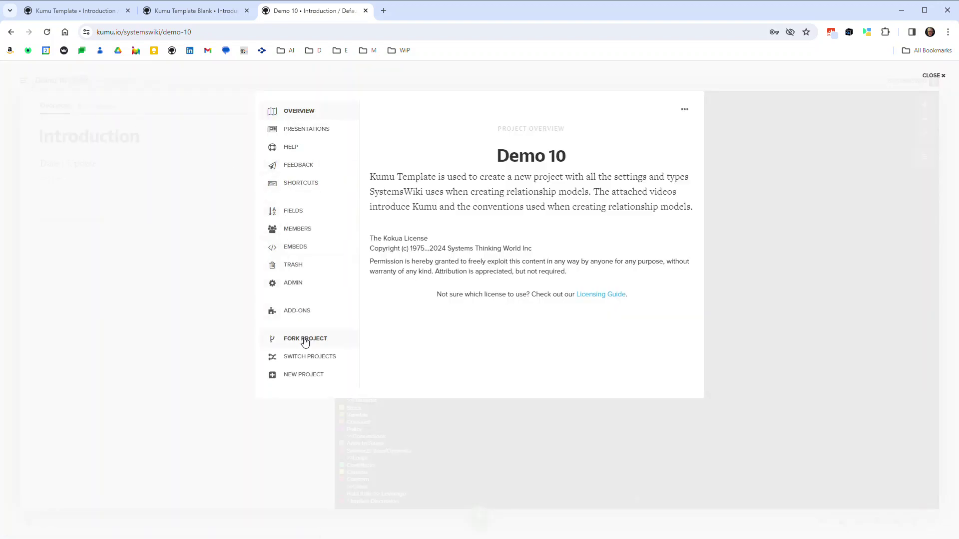
{"action": "left_click", "coordinate": [293, 283]}
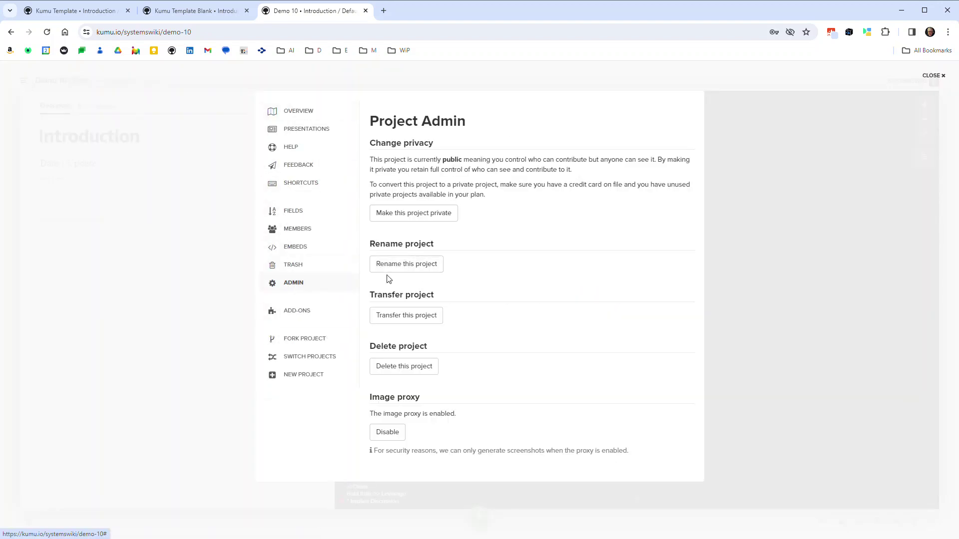
{"action": "left_click", "coordinate": [414, 316]}
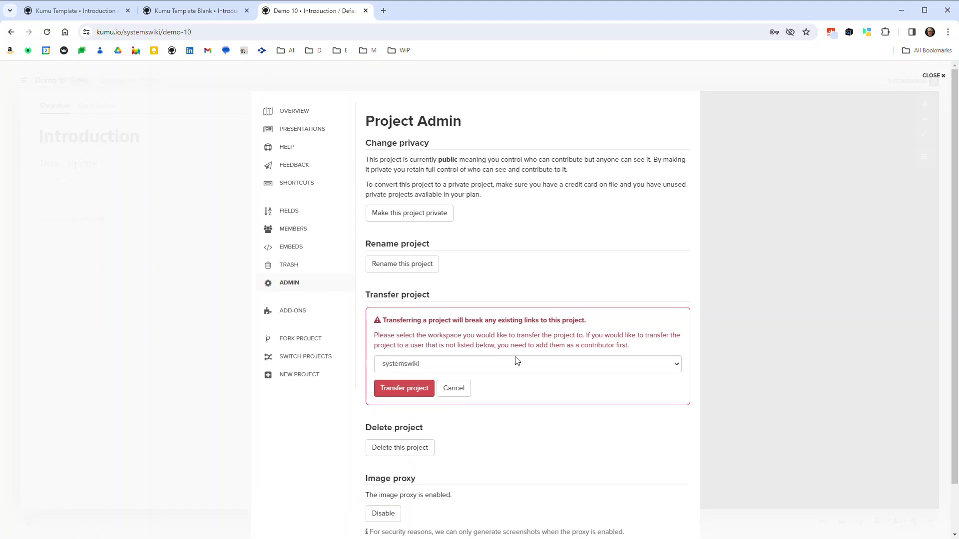
{"action": "left_click", "coordinate": [676, 368]}
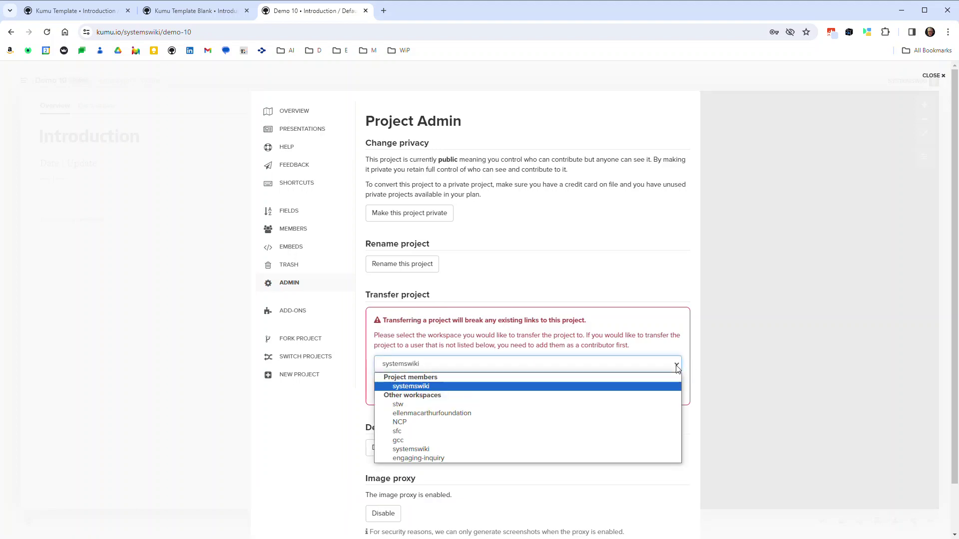
{"action": "left_click", "coordinate": [621, 405]}
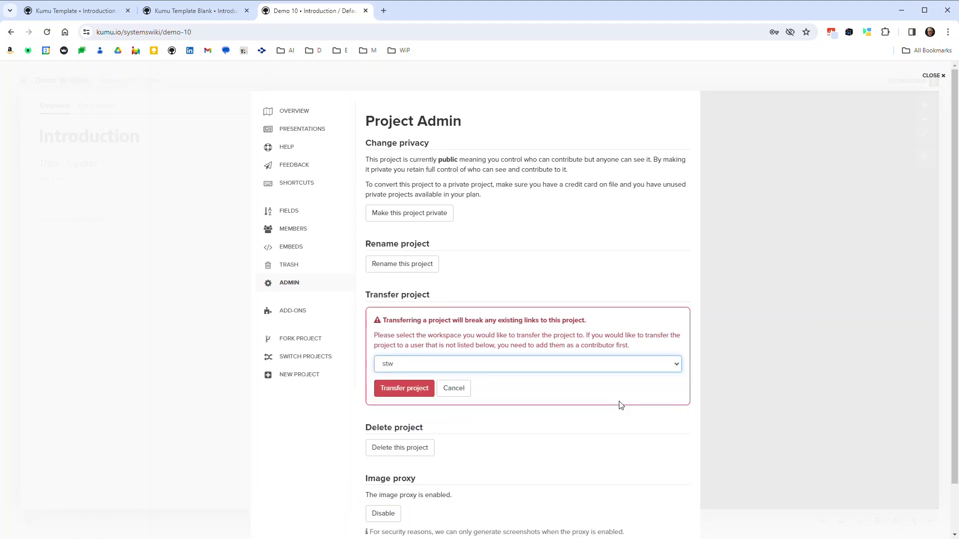
{"action": "left_click", "coordinate": [407, 390]}
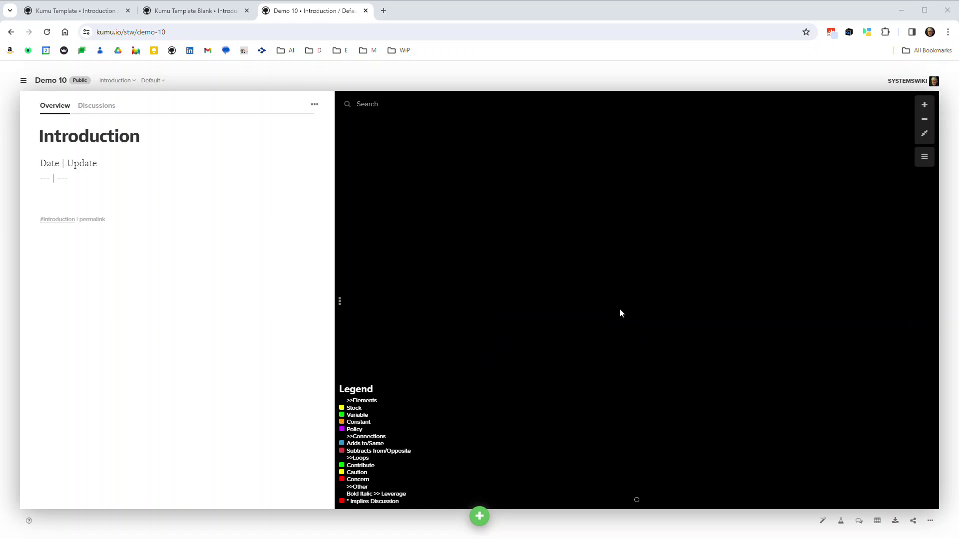
{"action": "left_click", "coordinate": [125, 83]}
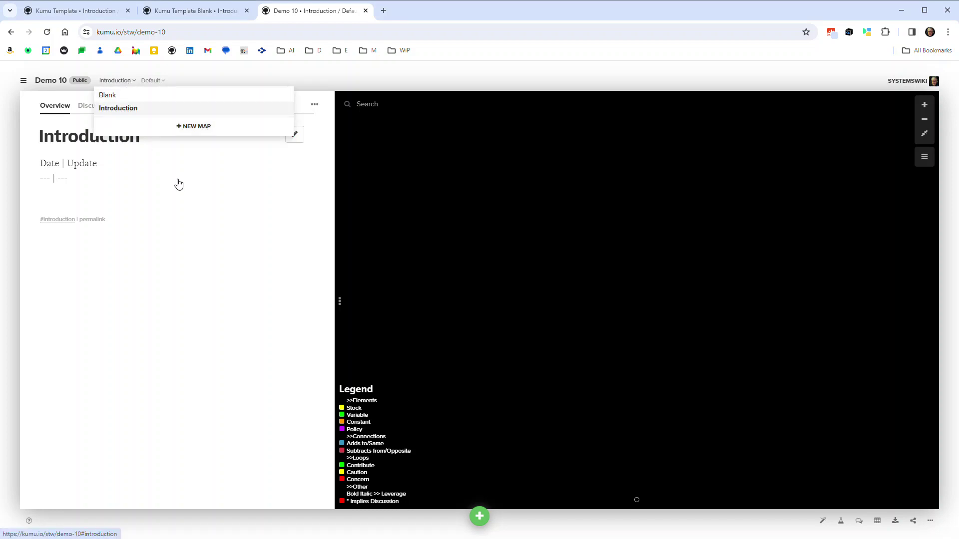
{"action": "left_click", "coordinate": [202, 200]}
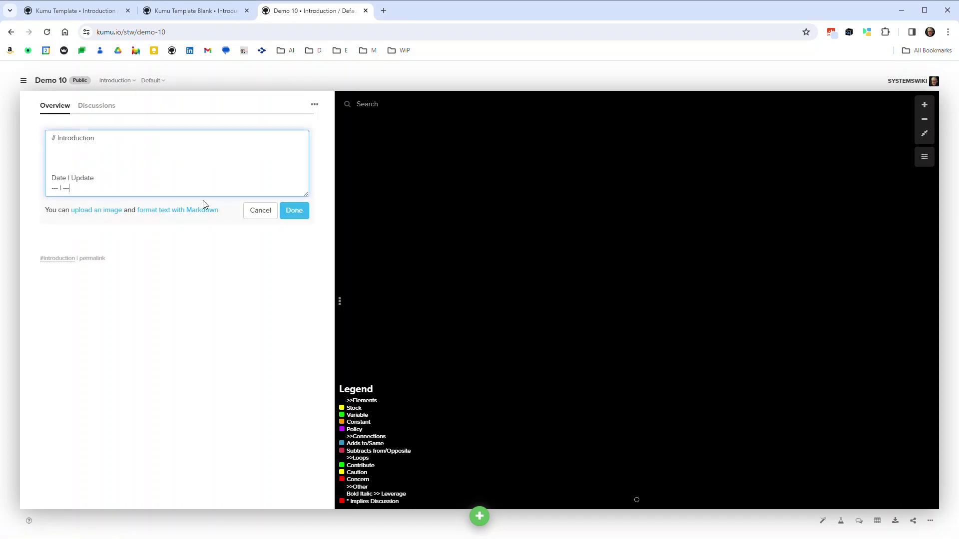
{"action": "left_click", "coordinate": [273, 300]}
Rename the Introduction map as v01 24.02.02.
{"action": "left_click", "coordinate": [315, 106]}
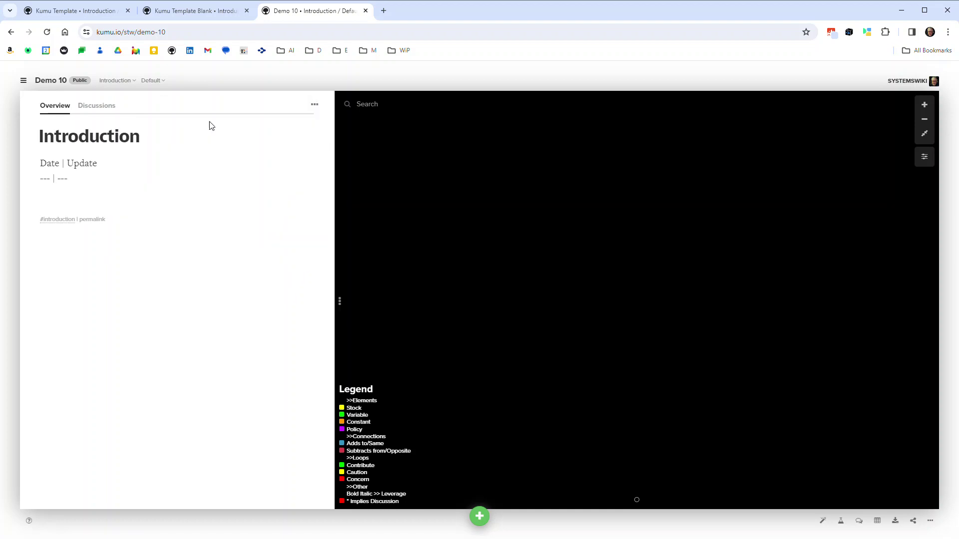
{"action": "left_click", "coordinate": [209, 124]}
{"action": "double_click", "coordinate": [444, 97]}
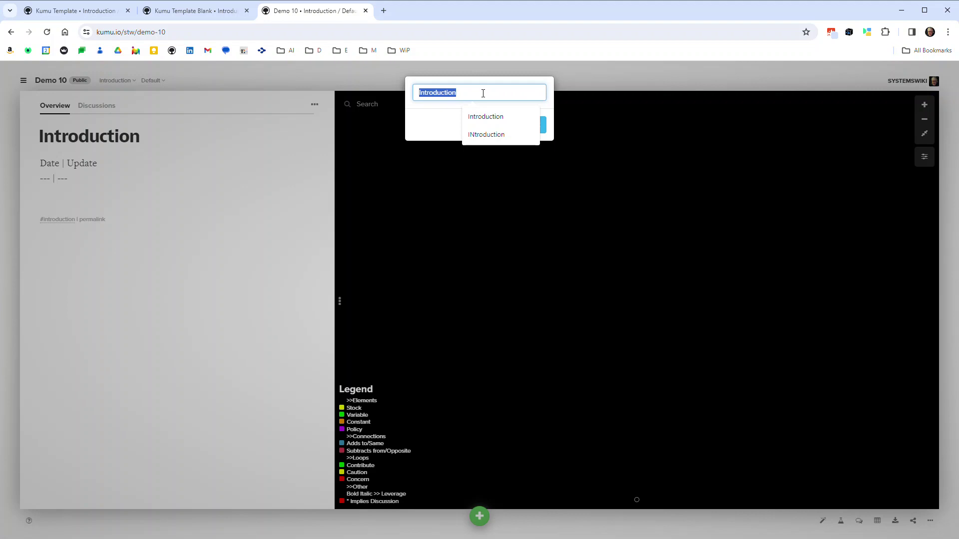
{"action": "type", "text": "v01 24."}
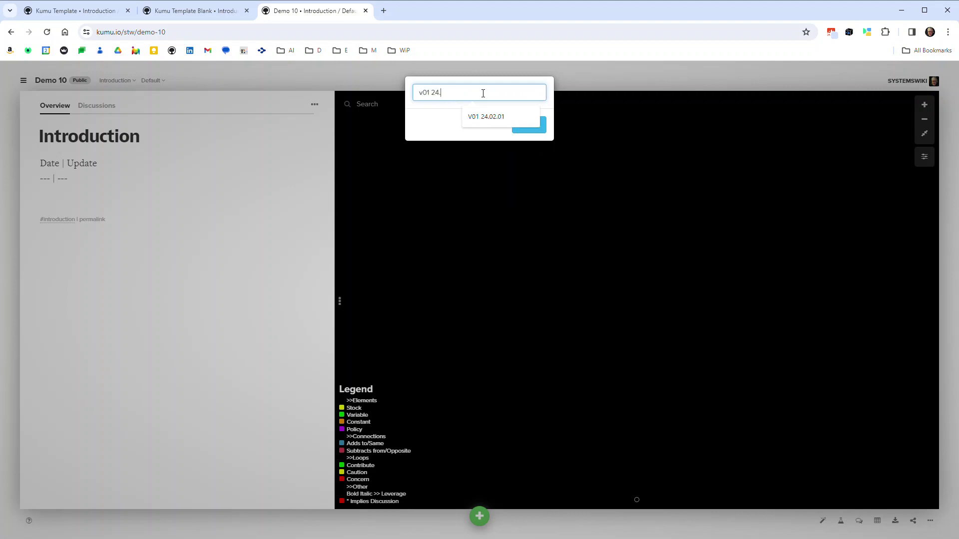
{"action": "type", "text": "02.02"}
{"action": "key", "text": "Return"}
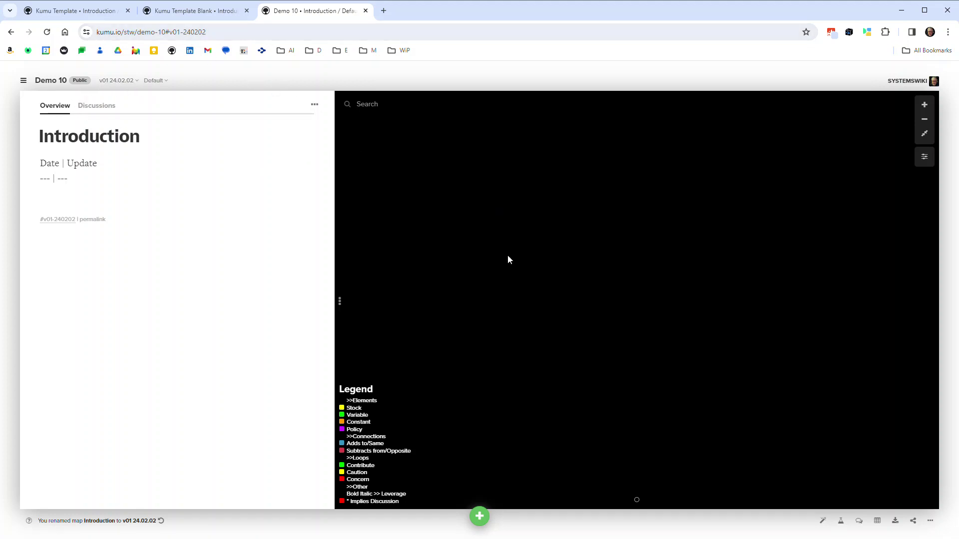
Enter sketch mode and add an element labelled "element" to the empty map.
{"action": "left_click", "coordinate": [480, 516]}
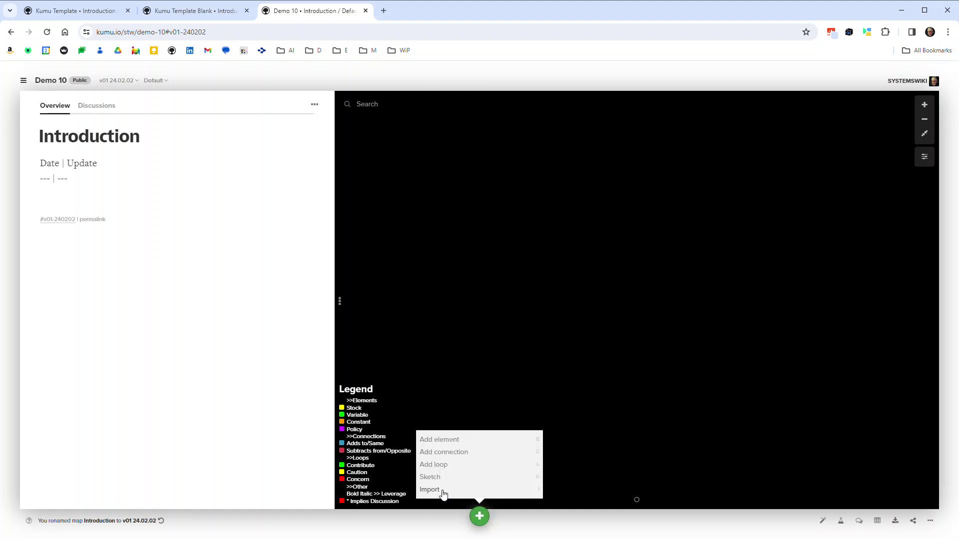
{"action": "left_click", "coordinate": [434, 478]}
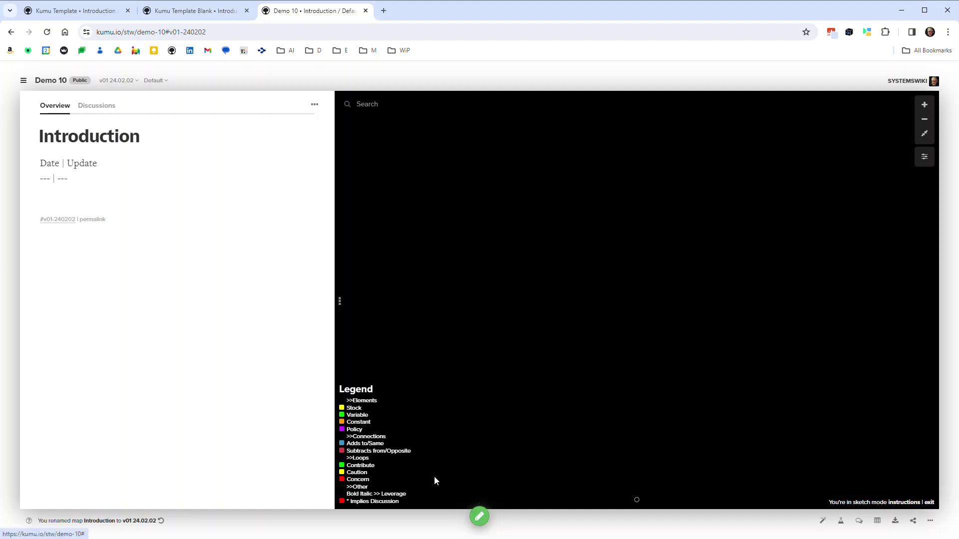
{"action": "left_click", "coordinate": [533, 314]}
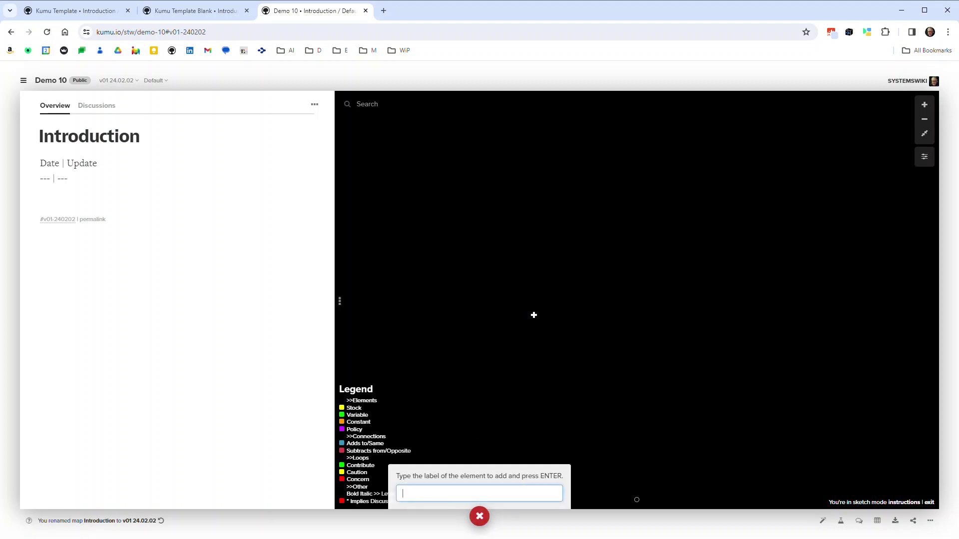
{"action": "type", "text": "element"}
{"action": "key", "text": "Return"}
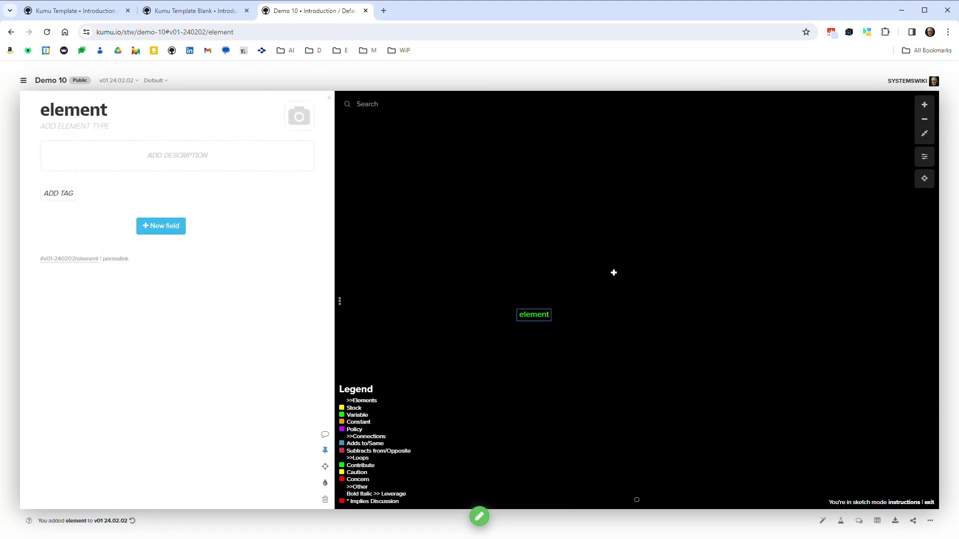
Sketch a connection from "element" to a new element labelled "another" above it.
{"action": "left_click_drag", "start_coordinate": [534, 315], "coordinate": [579, 251]}
{"action": "type", "text": "another"}
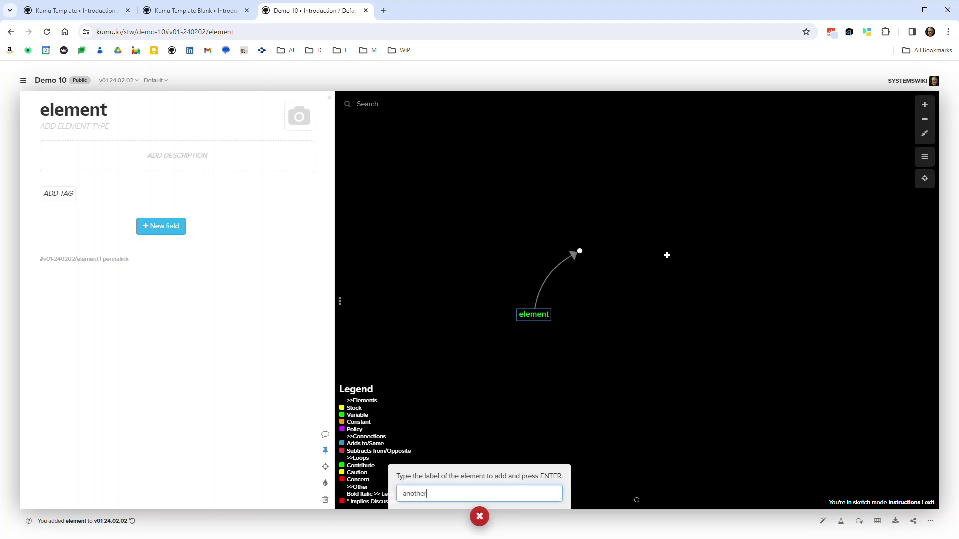
{"action": "key", "text": "Return"}
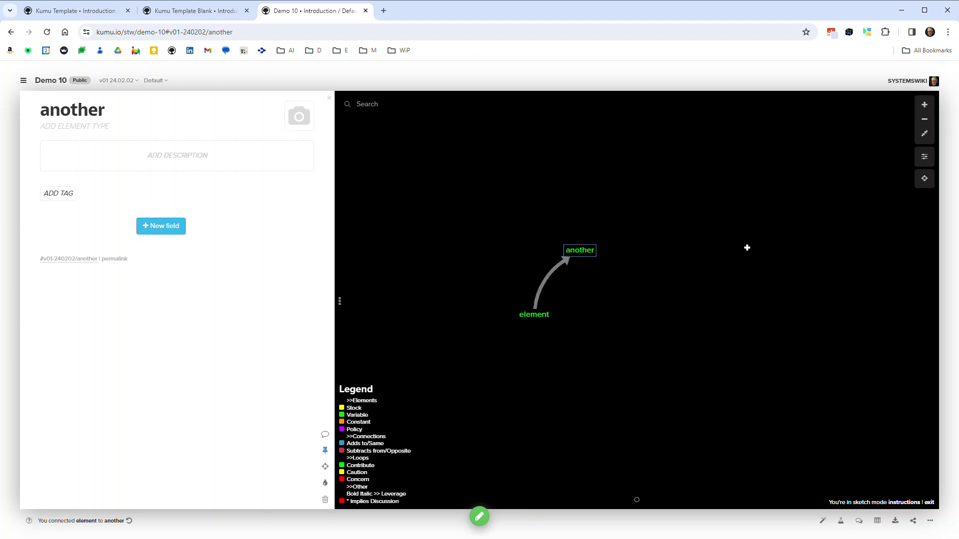
Switch the v01 24.02.02 map to Edit View and check that view's code in the advanced editor.
{"action": "left_click", "coordinate": [85, 13]}
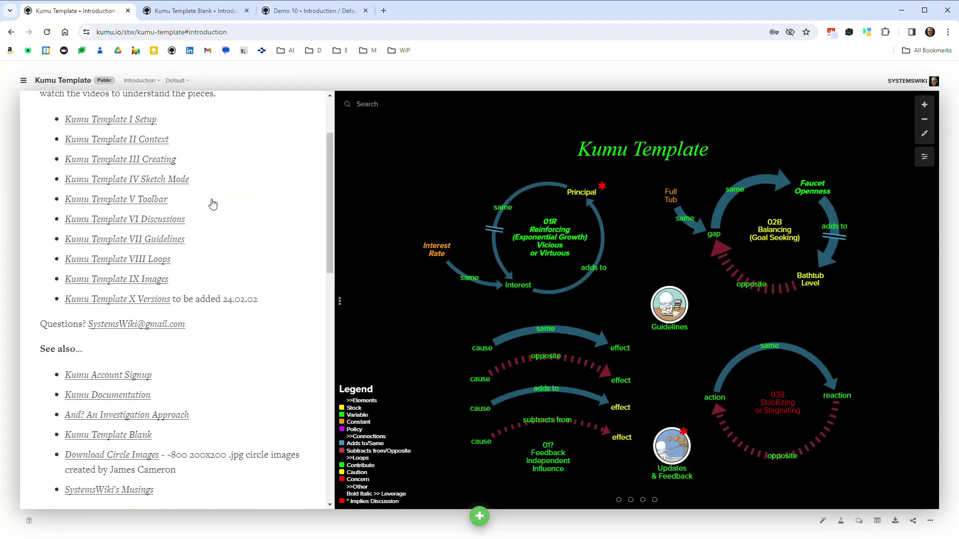
{"action": "left_click", "coordinate": [304, 9]}
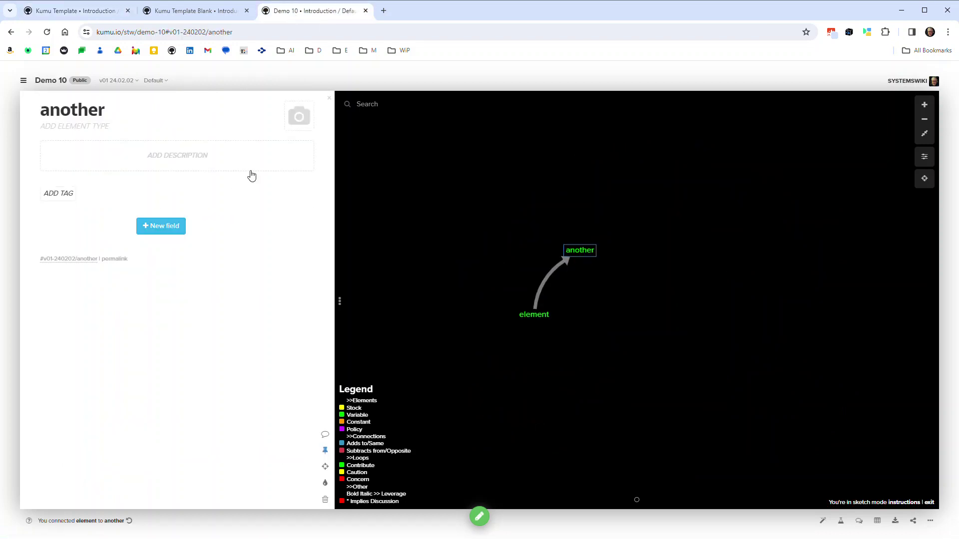
{"action": "left_click", "coordinate": [157, 81]}
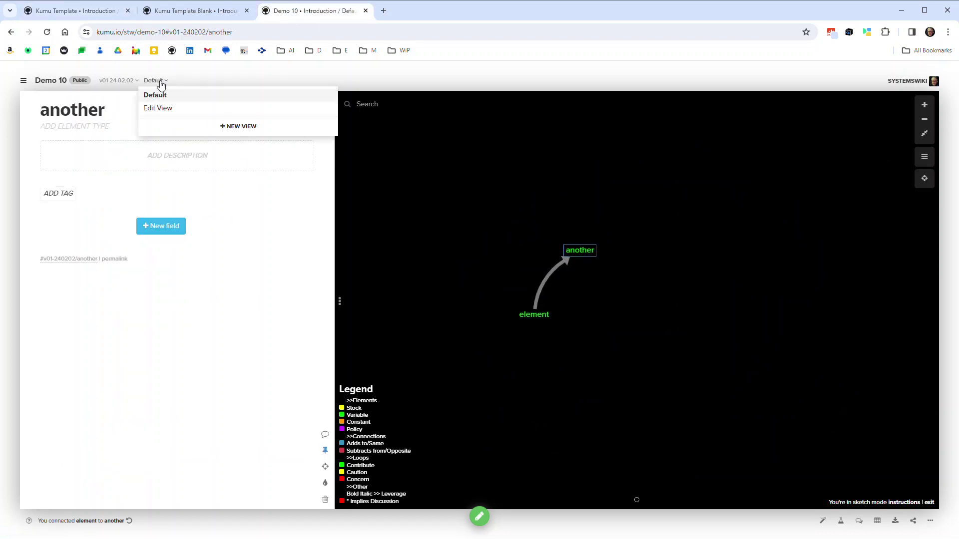
{"action": "left_click", "coordinate": [159, 109]}
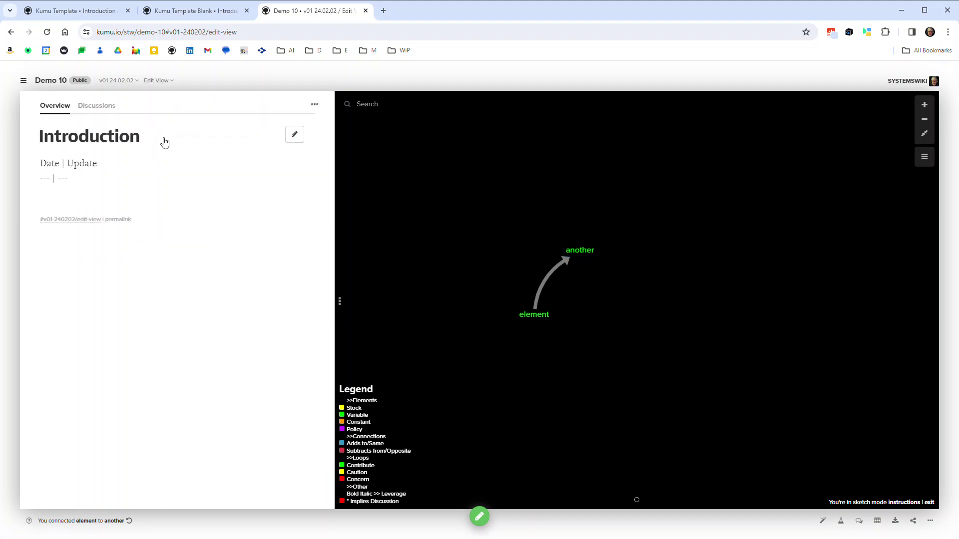
{"action": "left_click", "coordinate": [924, 158]}
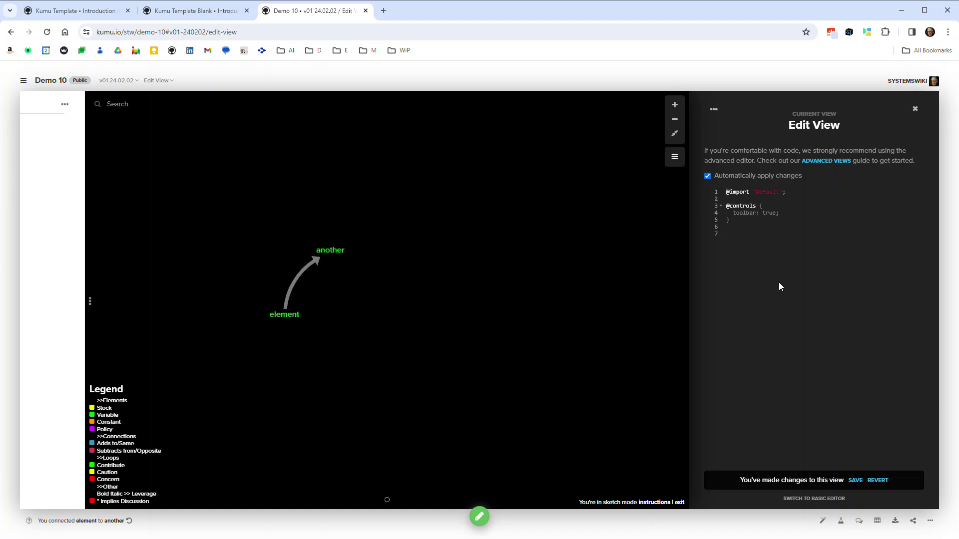
{"action": "left_click", "coordinate": [674, 156]}
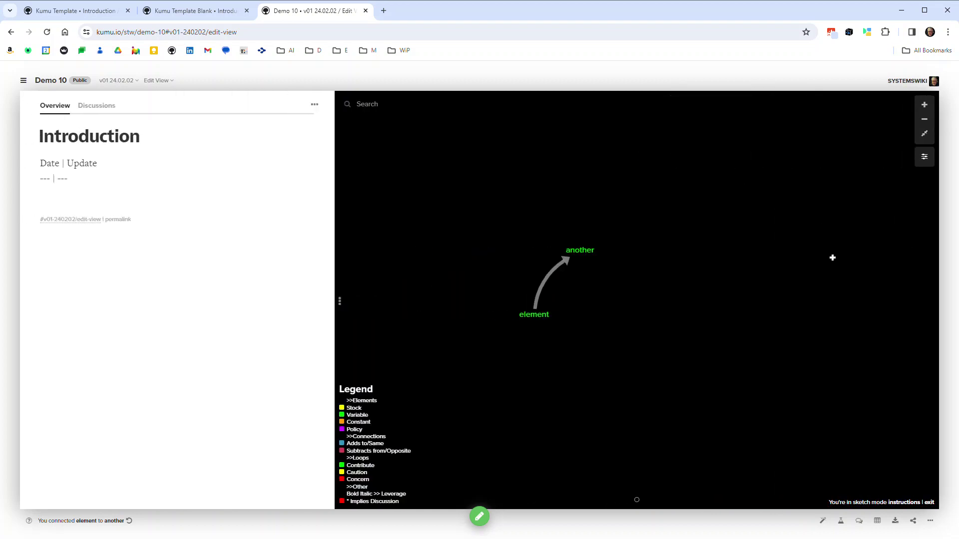
Set the type of the connection from "element" to "another" to Adds to/Same.
{"action": "mouse_move", "coordinate": [547, 251]}
{"action": "left_click", "coordinate": [548, 253]}
{"action": "left_click", "coordinate": [732, 251]}
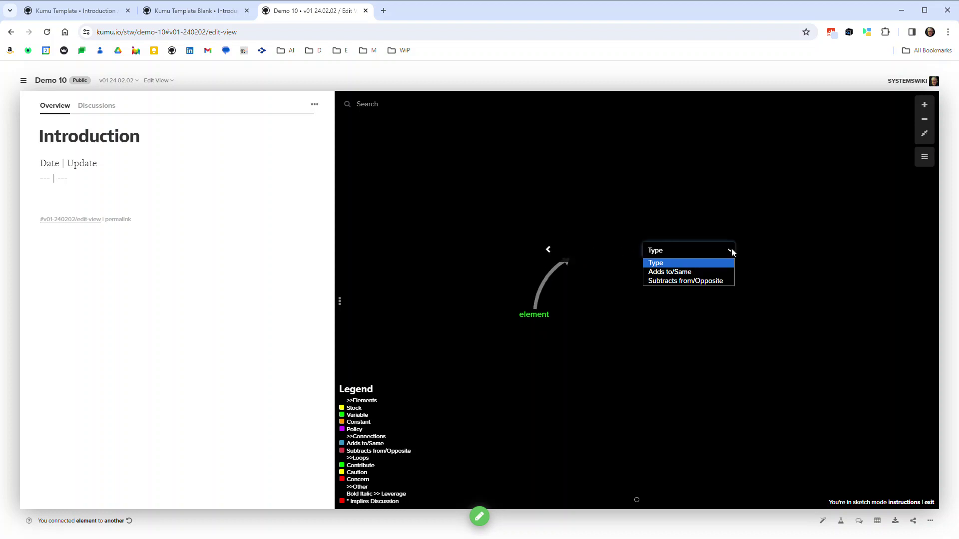
{"action": "left_click", "coordinate": [718, 271]}
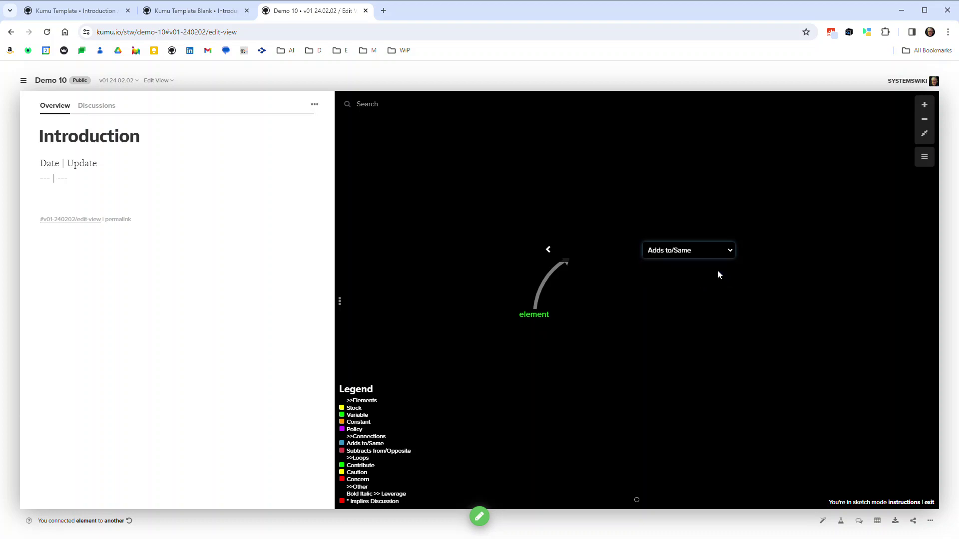
{"action": "left_click", "coordinate": [666, 343]}
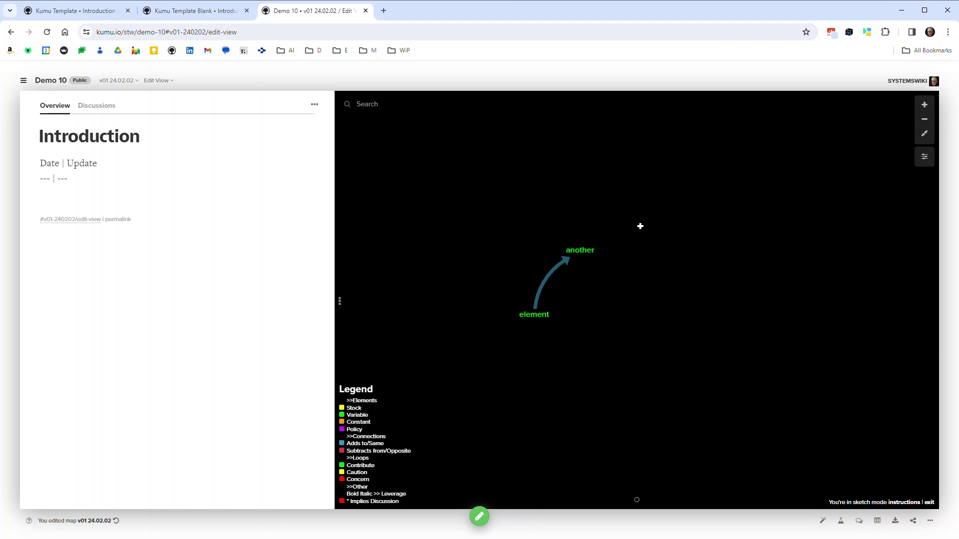
Duplicate the v01 24.02.02 map under the name v02 24.02.07.
{"action": "mouse_move", "coordinate": [284, 138]}
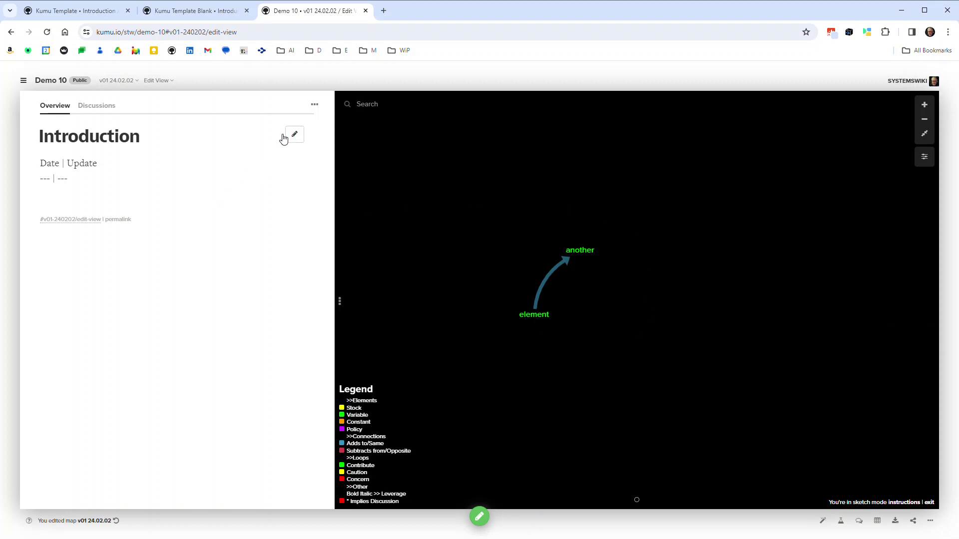
{"action": "left_click", "coordinate": [314, 105]}
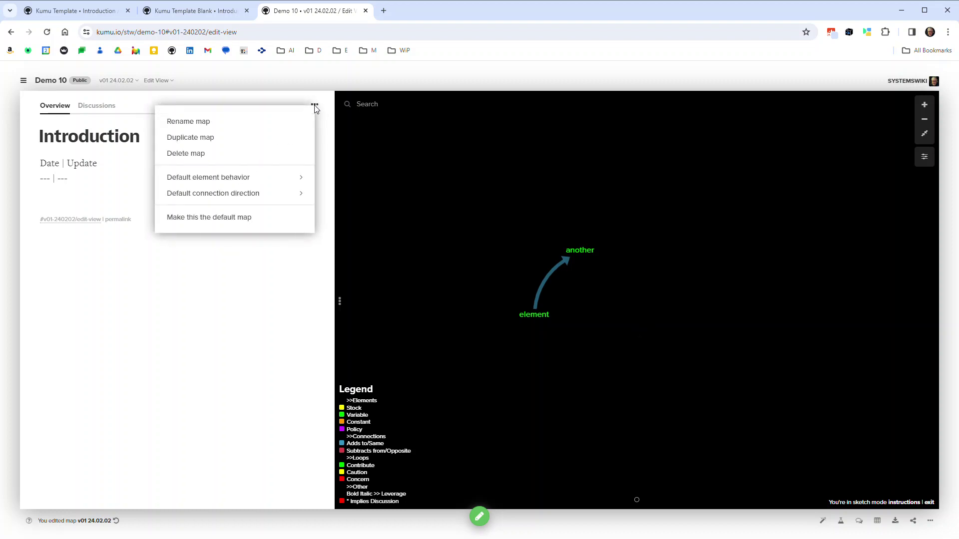
{"action": "left_click", "coordinate": [221, 138]}
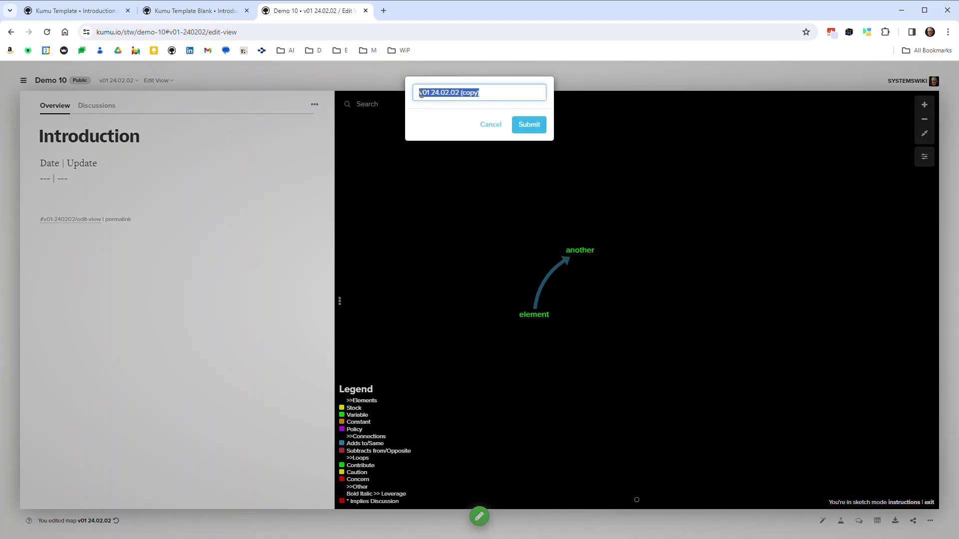
{"action": "left_click", "coordinate": [429, 92]}
{"action": "key", "text": "BackSpace"}
{"action": "type", "text": "2.0"}
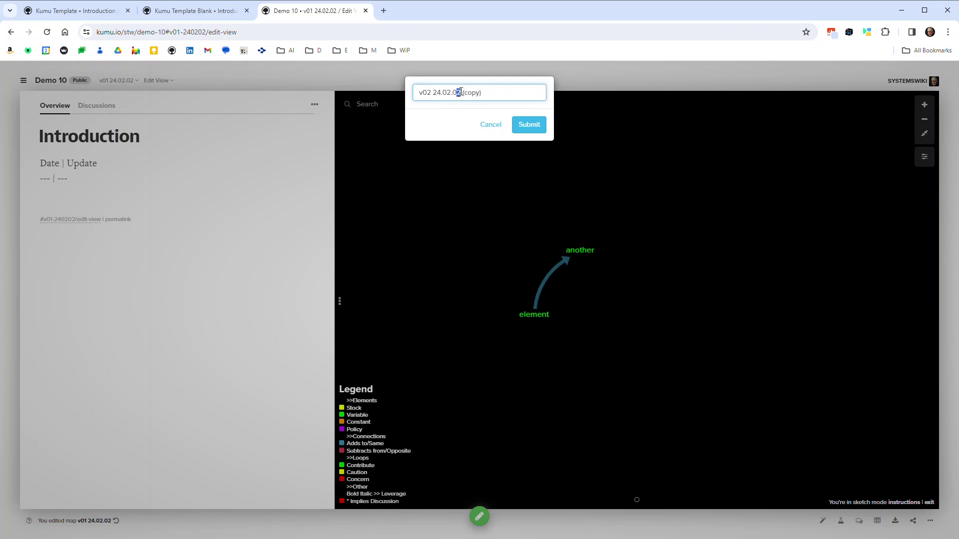
{"action": "type", "text": "7"}
{"action": "left_click", "coordinate": [528, 124]}
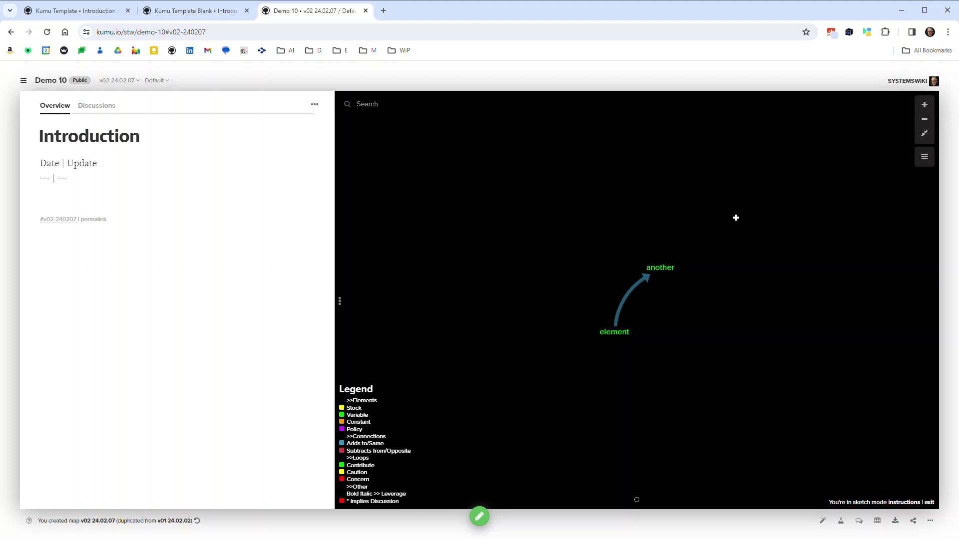
Connect "another" to a new element "more stuff" and, in Edit View, set that connection's type to Subtracts from/Opposite.
{"action": "left_click_drag", "start_coordinate": [653, 253], "coordinate": [604, 208]}
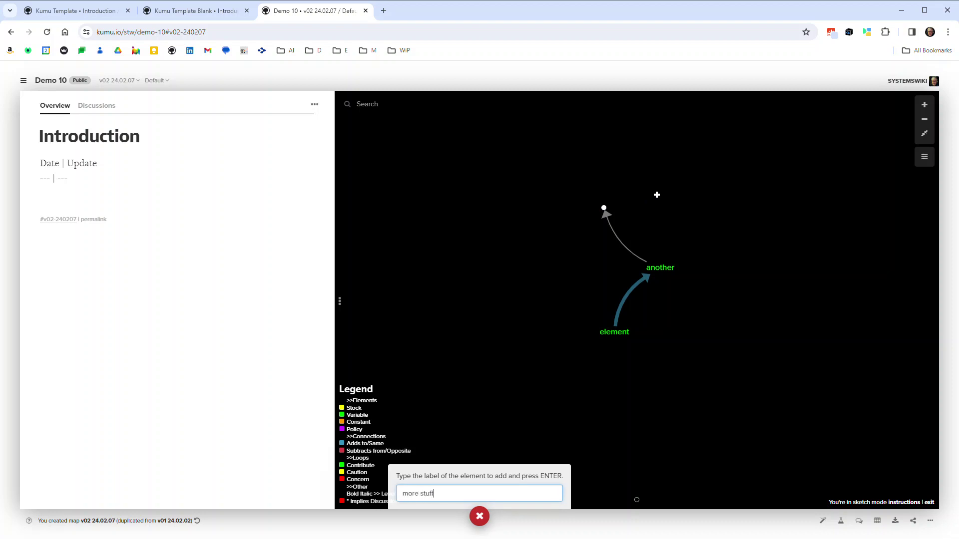
{"action": "key", "text": "Return"}
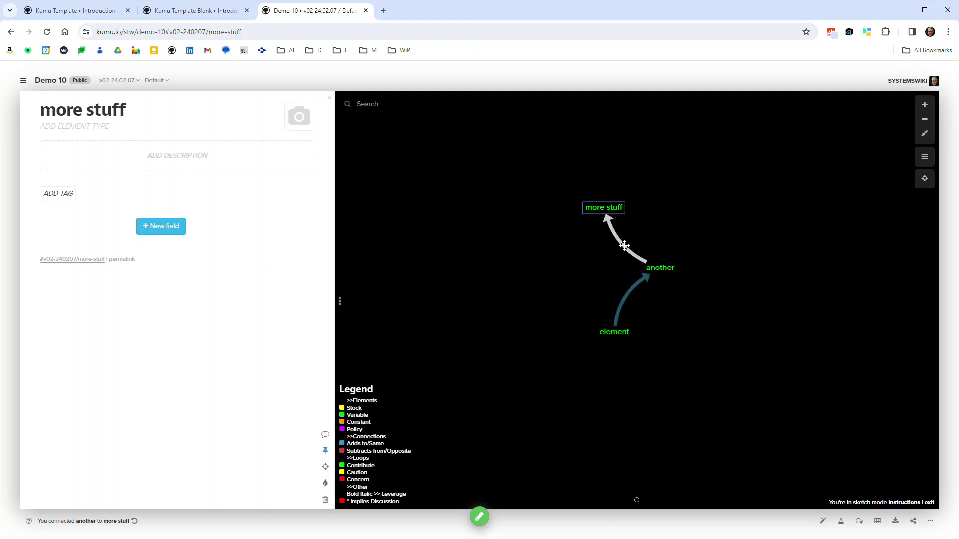
{"action": "left_click", "coordinate": [158, 81]}
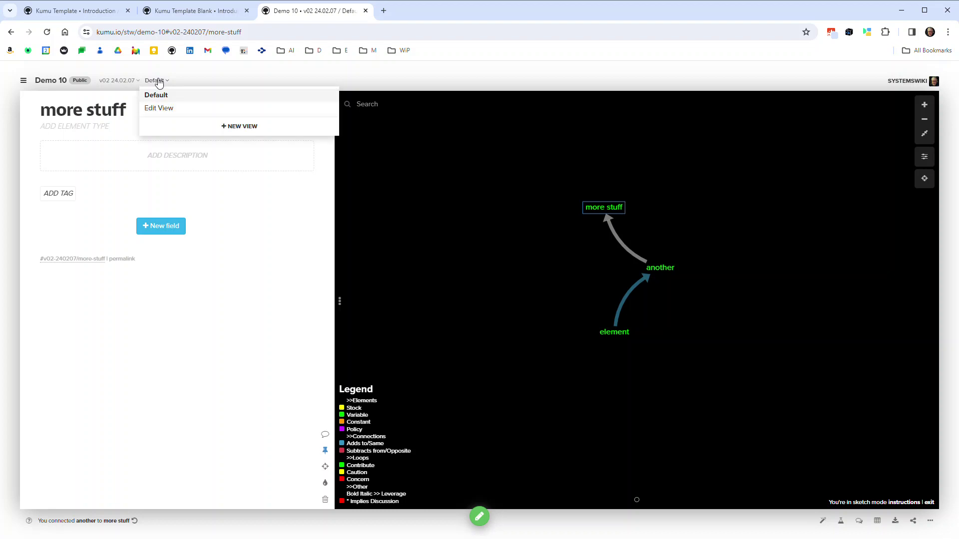
{"action": "left_click", "coordinate": [159, 110]}
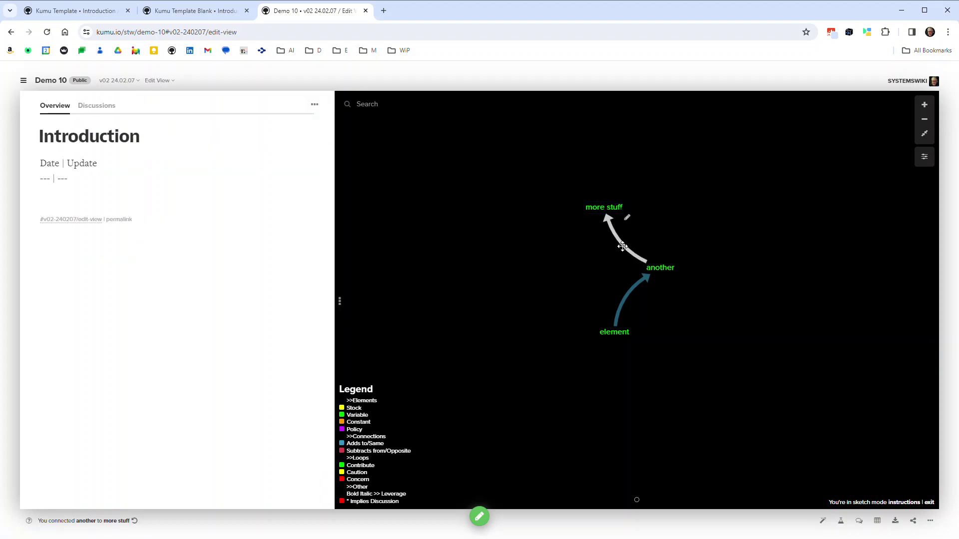
{"action": "left_click", "coordinate": [627, 217]}
{"action": "left_click", "coordinate": [687, 218]}
{"action": "left_click", "coordinate": [809, 219]}
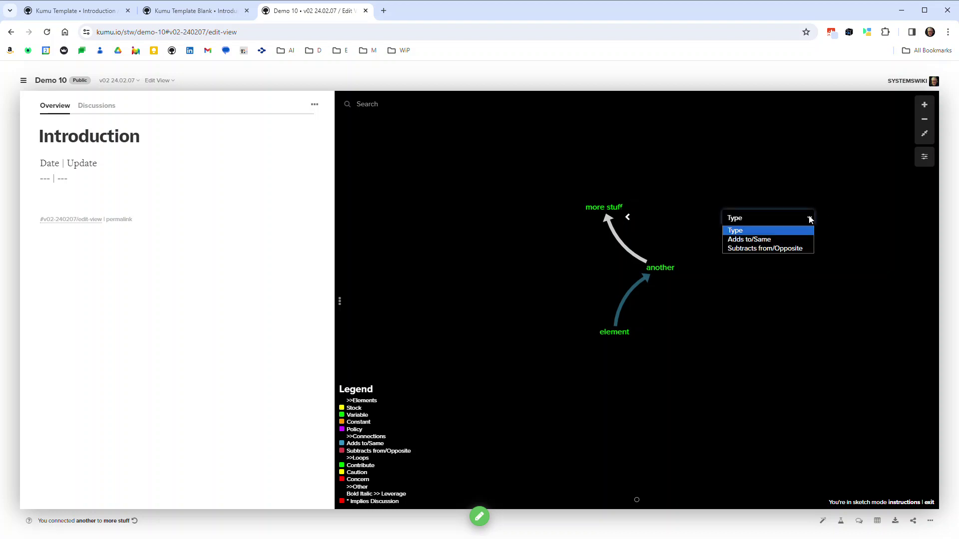
{"action": "left_click", "coordinate": [785, 248]}
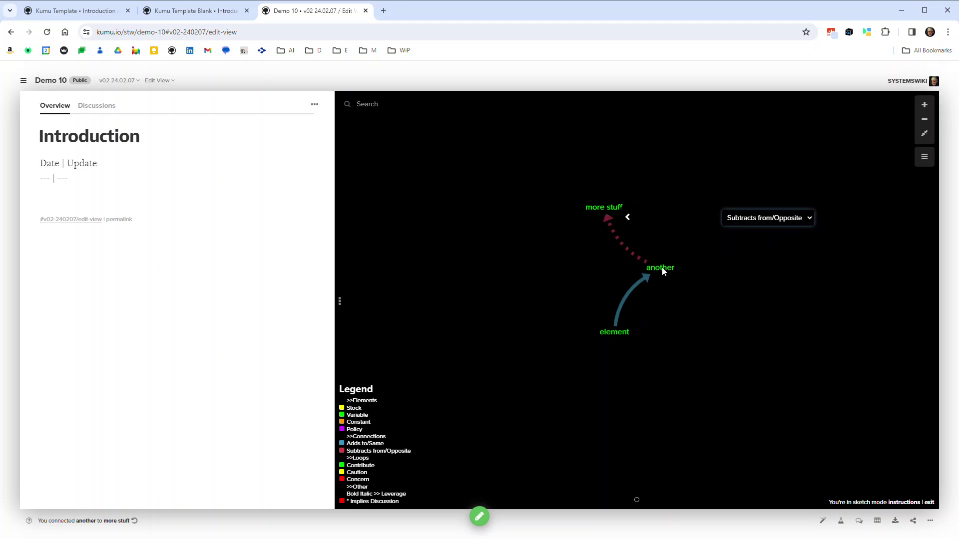
{"action": "left_click", "coordinate": [672, 278]}
Sketch a connection from "another" to a new element labelled "even more stuff" on its right side.
{"action": "left_click_drag", "start_coordinate": [668, 270], "coordinate": [759, 247]}
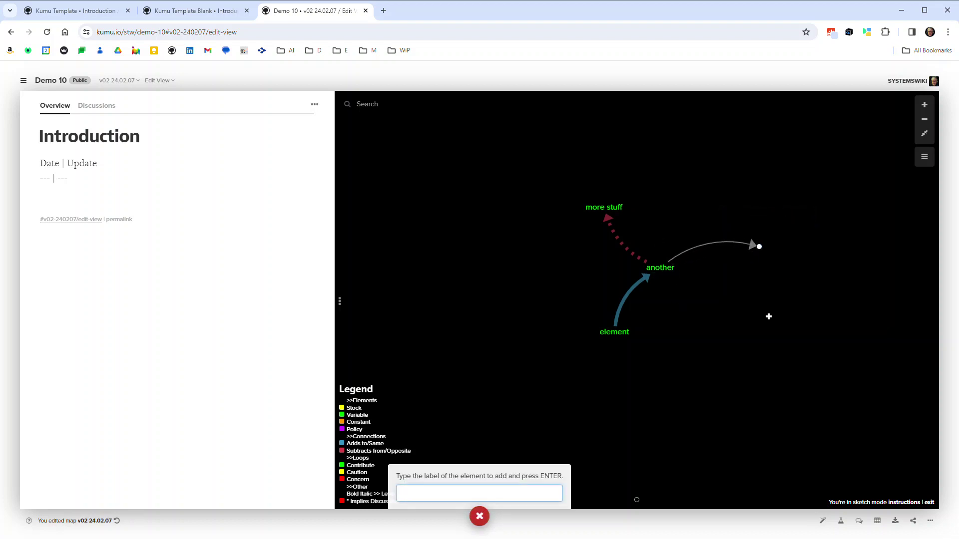
{"action": "type", "text": "enen"}
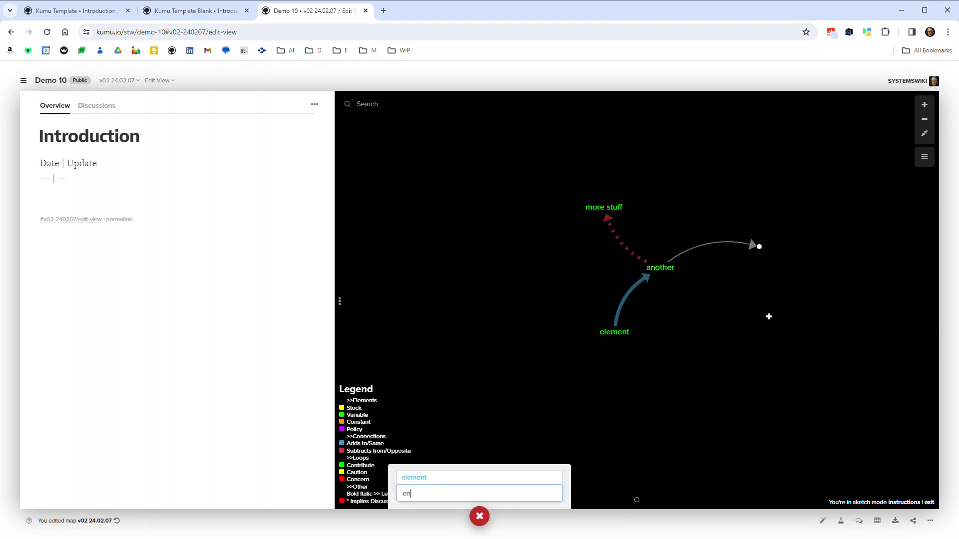
{"action": "key", "text": "BackSpace"}
{"action": "key", "text": "BackSpace"}
{"action": "key", "text": "BackSpace"}
{"action": "type", "text": "ven more  stuff"}
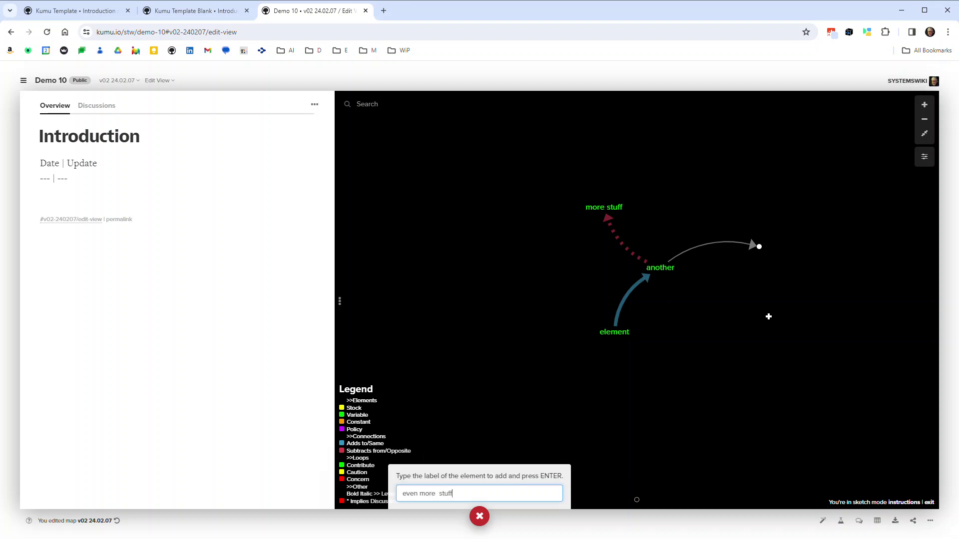
{"action": "key", "text": "Return"}
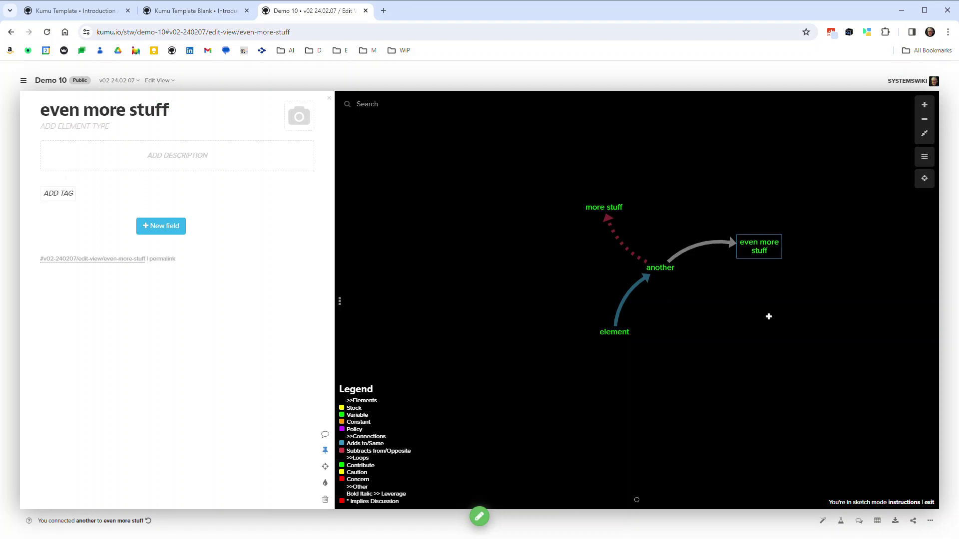
Set the type of the connection from "another" to "even more stuff" to Subtracts from/Opposite.
{"action": "left_click", "coordinate": [706, 213]}
{"action": "left_click", "coordinate": [709, 214]}
{"action": "left_click", "coordinate": [892, 212]}
{"action": "left_click", "coordinate": [865, 246]}
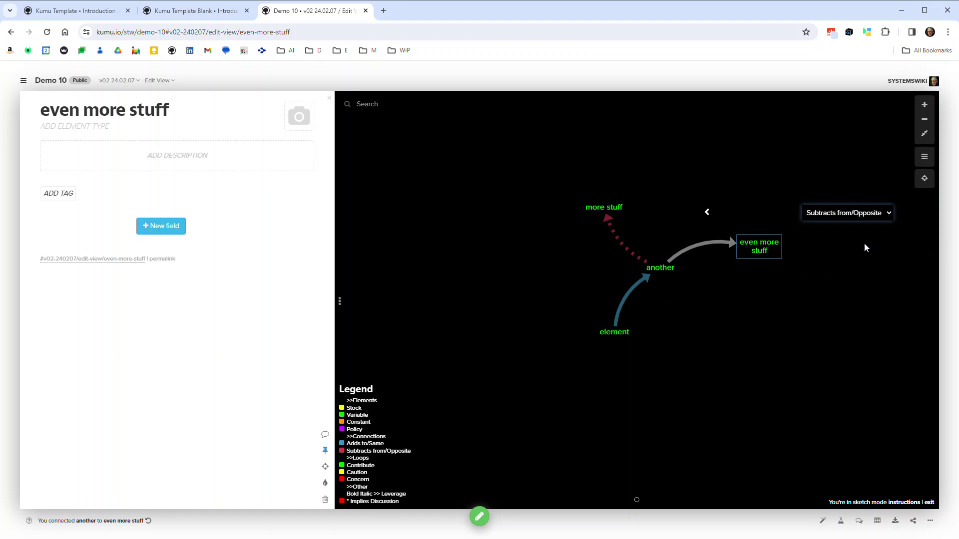
{"action": "left_click", "coordinate": [762, 383]}
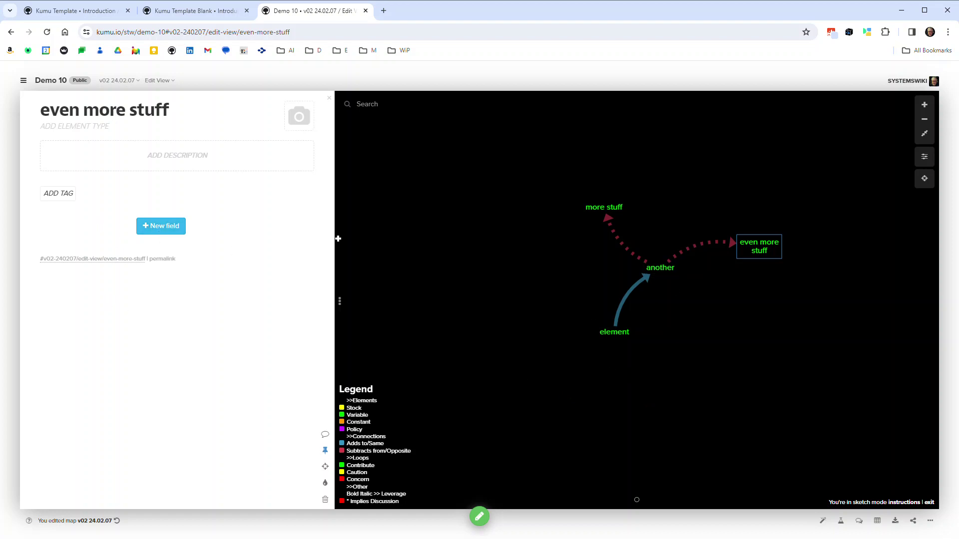
Close the element's profile and open the v01 24.02.02 map to compare it with the newer version.
{"action": "left_click", "coordinate": [329, 97]}
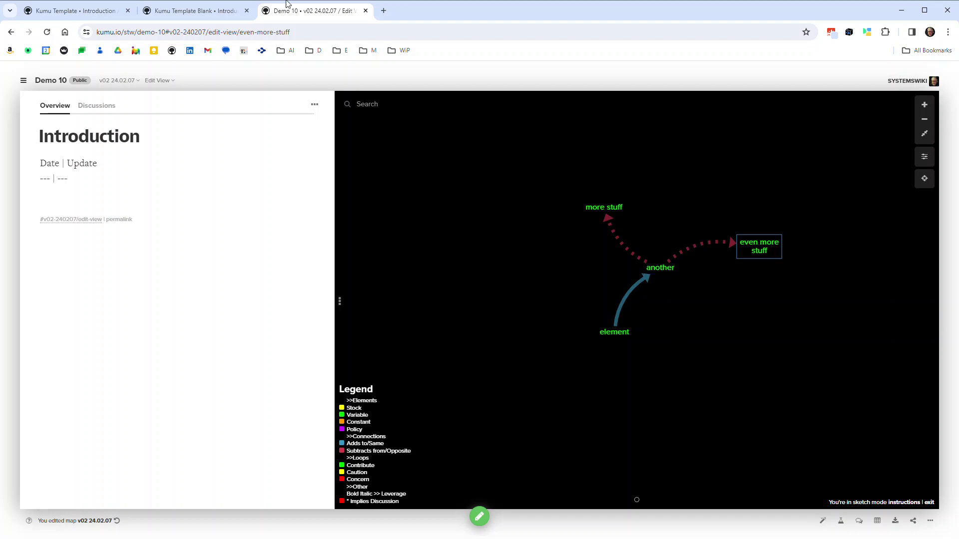
{"action": "left_click", "coordinate": [129, 81]}
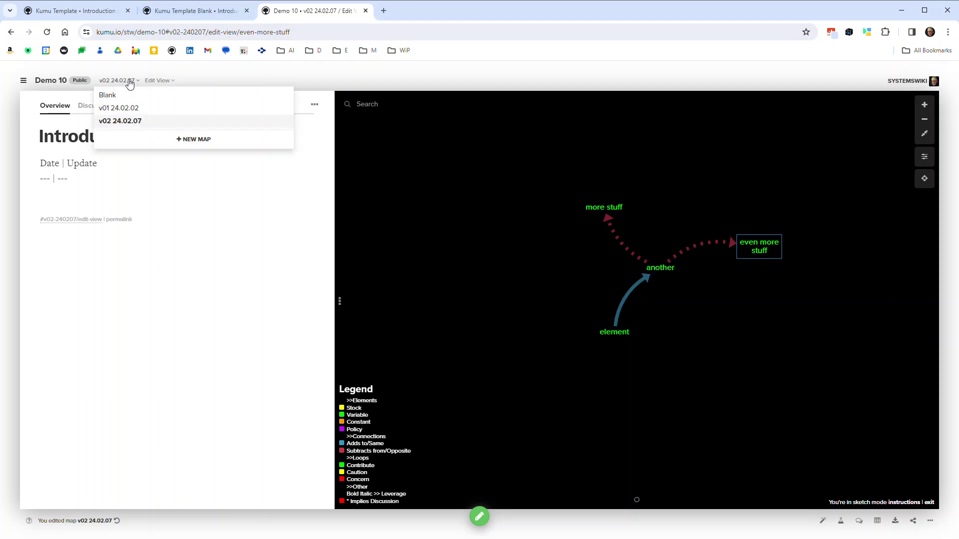
{"action": "left_click", "coordinate": [121, 109]}
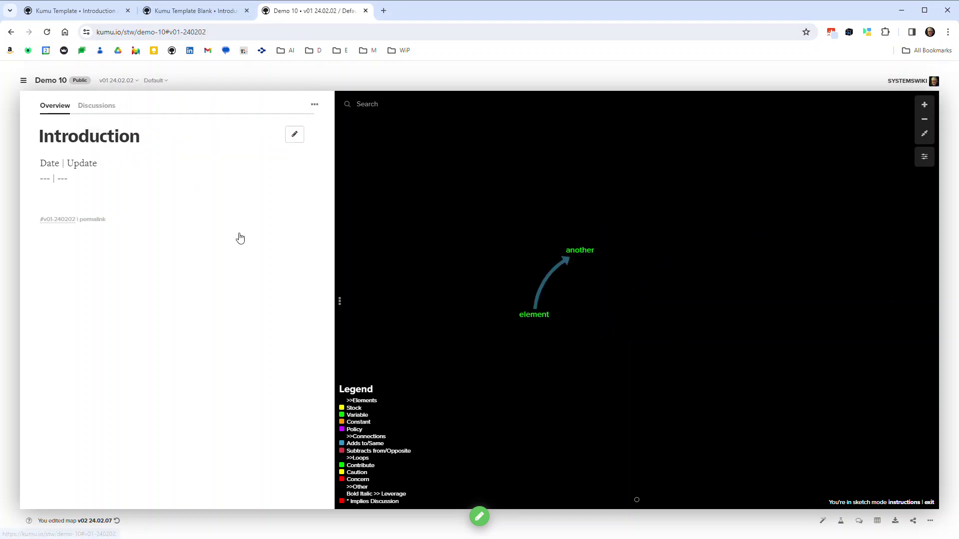
Recentre the v01 24.02.02 diagram, then switch to the v02 24.02.07 map and centre its diagram for comparison.
{"action": "left_click_drag", "start_coordinate": [593, 298], "coordinate": [656, 314]}
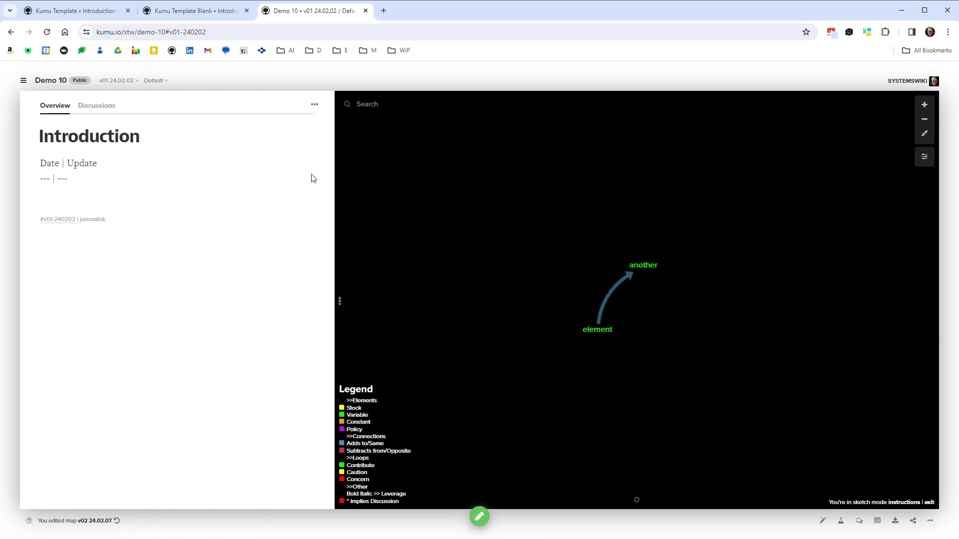
{"action": "left_click", "coordinate": [130, 84]}
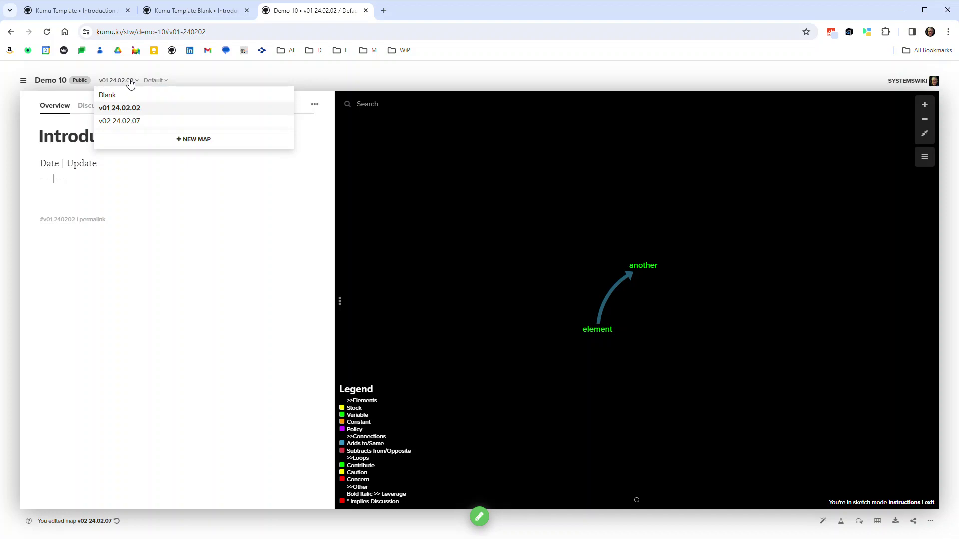
{"action": "left_click", "coordinate": [123, 119]}
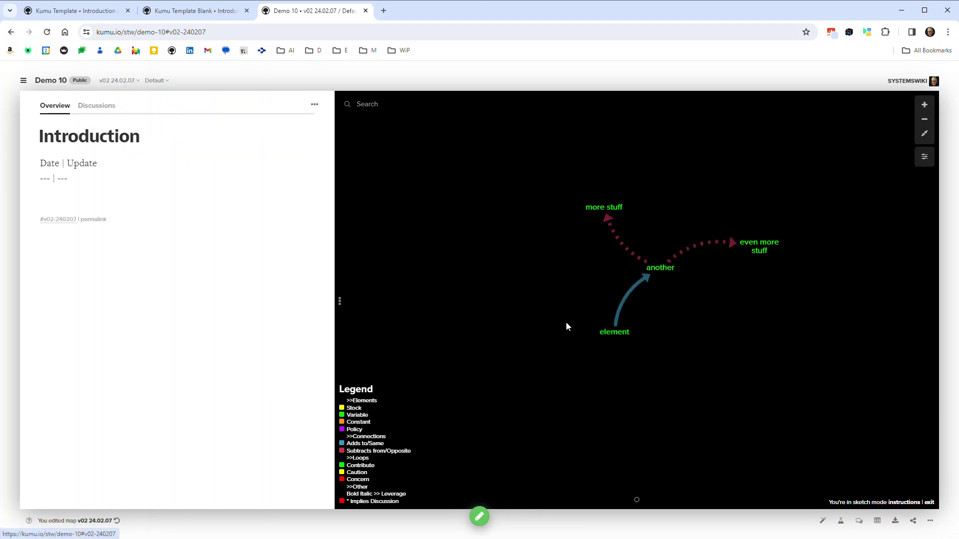
{"action": "left_click_drag", "start_coordinate": [702, 361], "coordinate": [693, 365]}
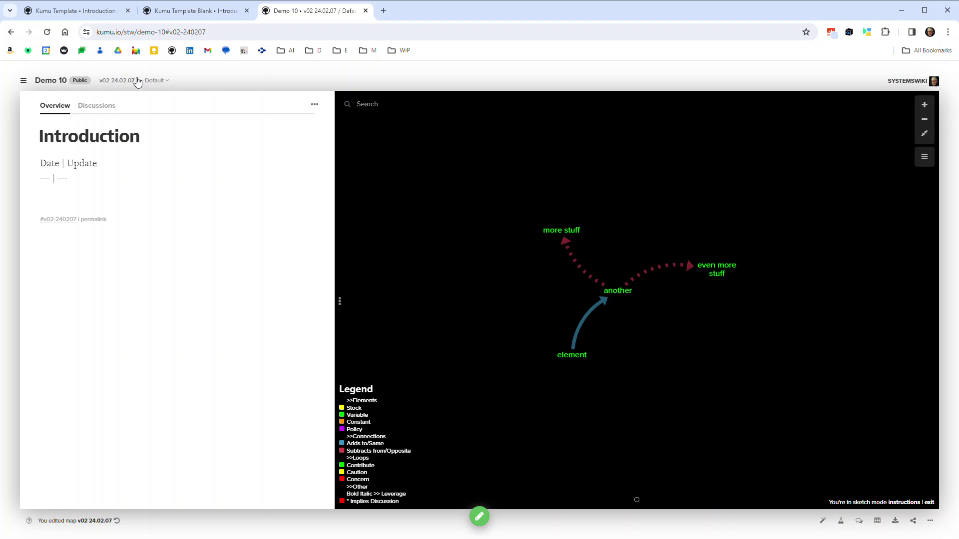
Review the project's list of maps, then open v01 24.02.02 again and return to v02 24.02.07 to compare the versions.
{"action": "left_click", "coordinate": [138, 83]}
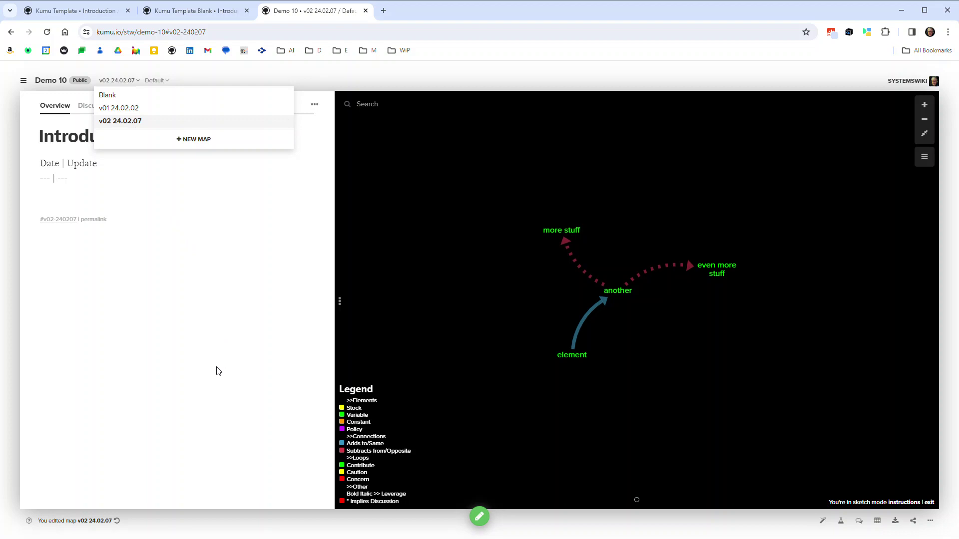
{"action": "left_click", "coordinate": [237, 364]}
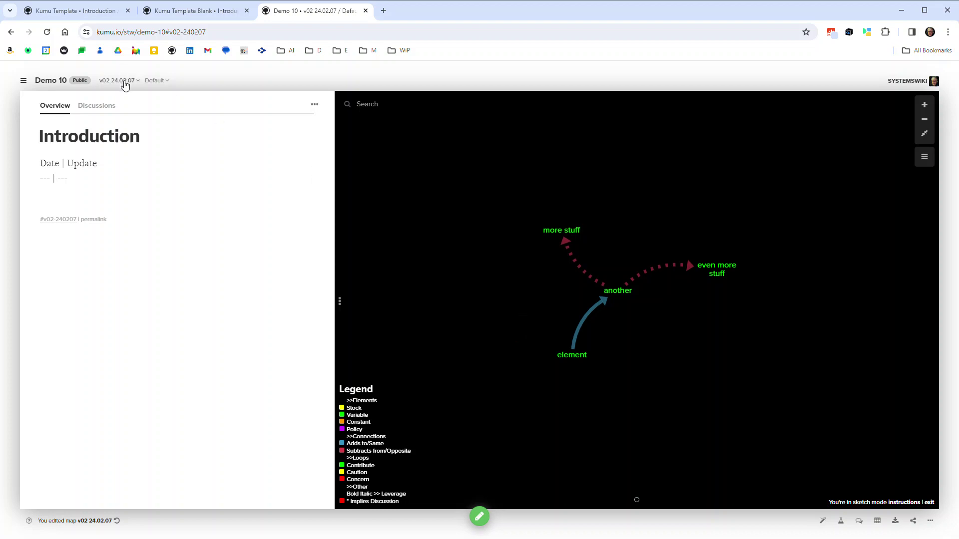
{"action": "left_click", "coordinate": [124, 82]}
{"action": "left_click", "coordinate": [118, 108]}
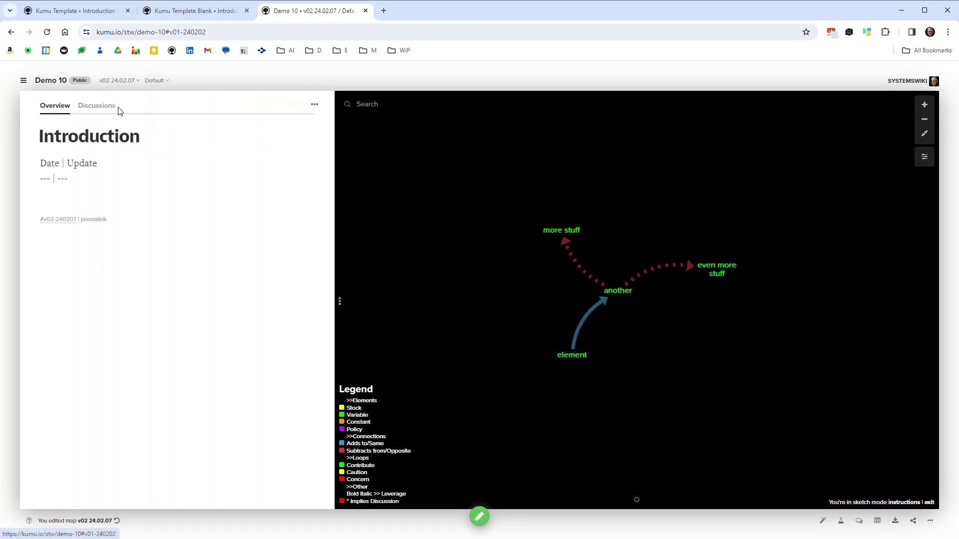
{"action": "left_click", "coordinate": [126, 82]}
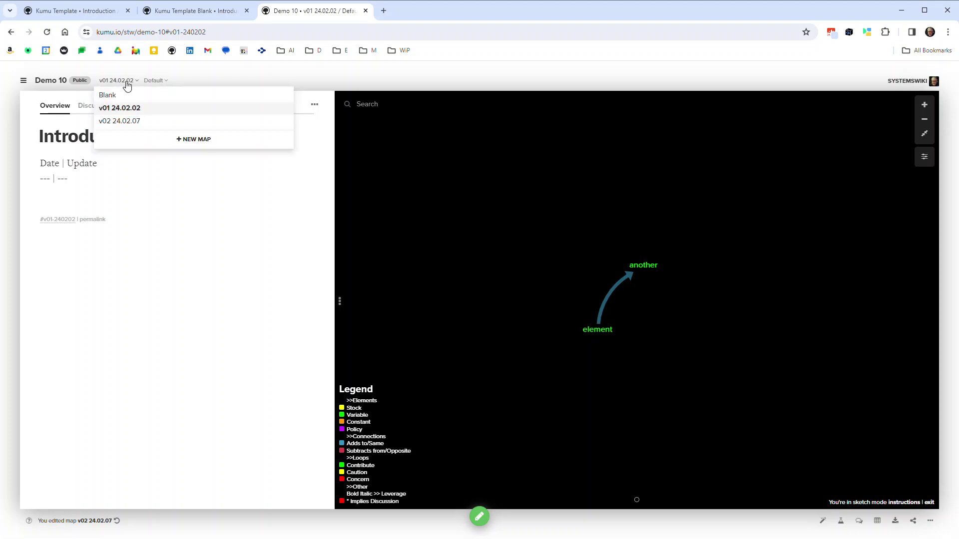
{"action": "left_click", "coordinate": [129, 122]}
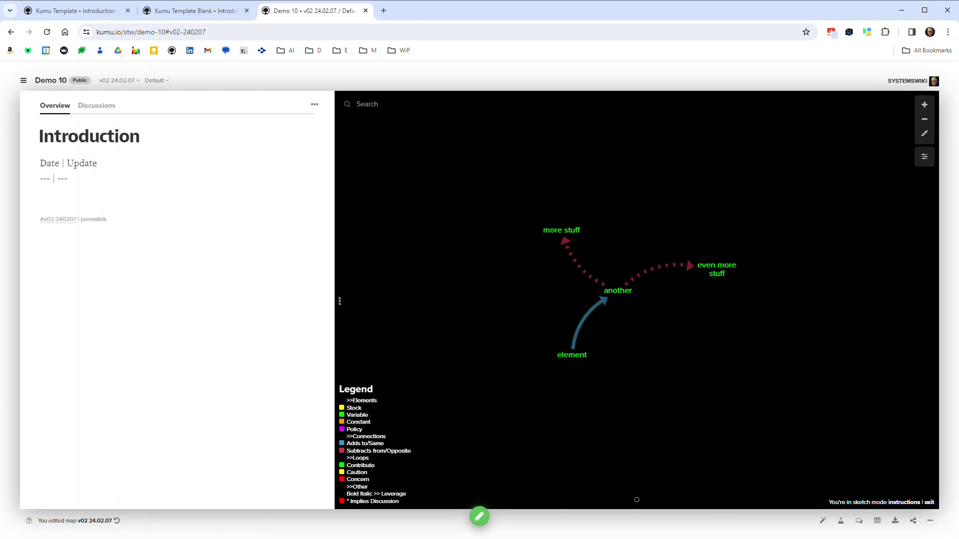
Switch to the open Kumu Template project and view the beginning of its Introduction overview.
{"action": "left_click", "coordinate": [86, 15]}
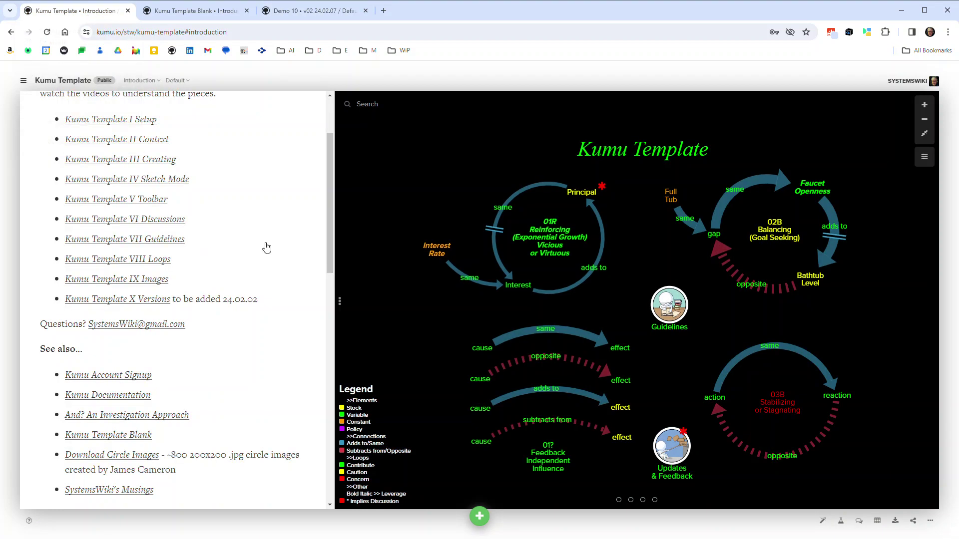
{"action": "scroll", "coordinate": [268, 246], "scroll_direction": "up", "scroll_amount": 3}
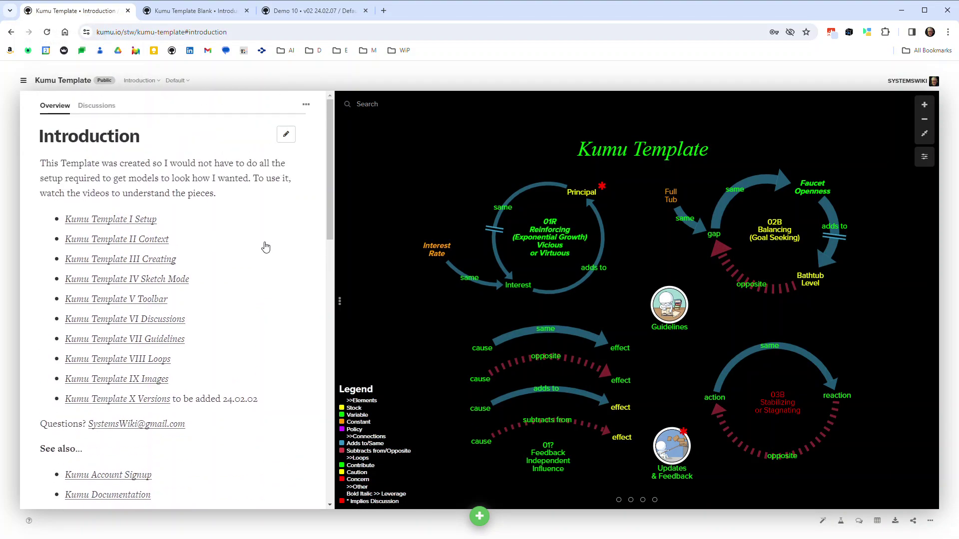